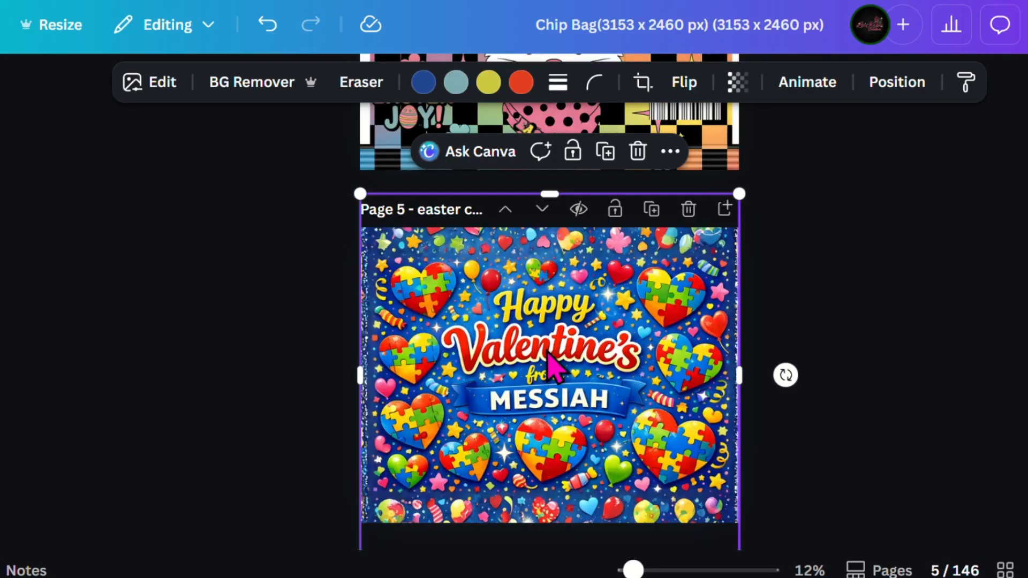
# Resize the packaging mockup image on page 6 so it is slightly wider and extends past the page's lower edge.
pyautogui.scroll(-10, 551, 360)
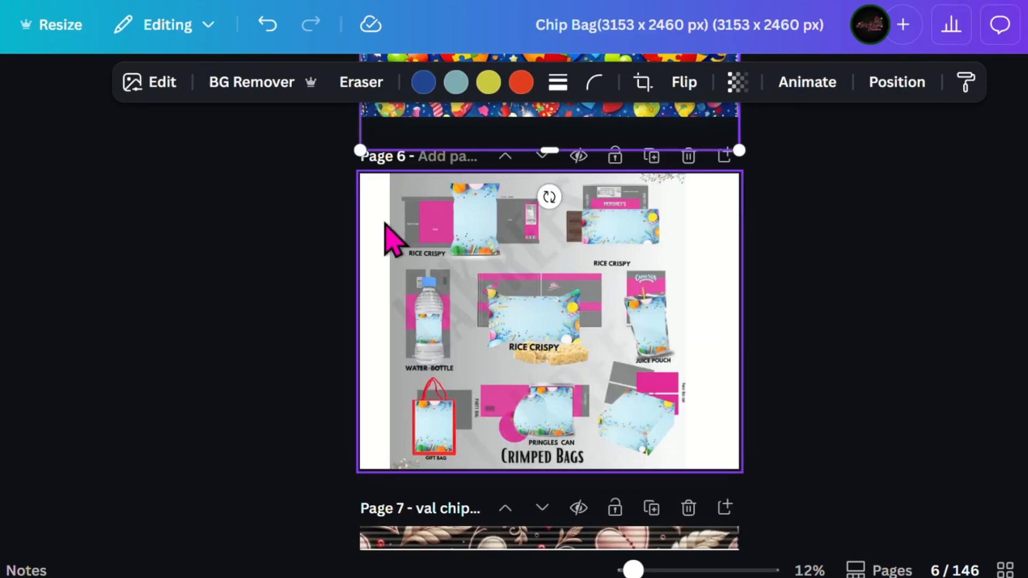
pyautogui.click(434, 242)
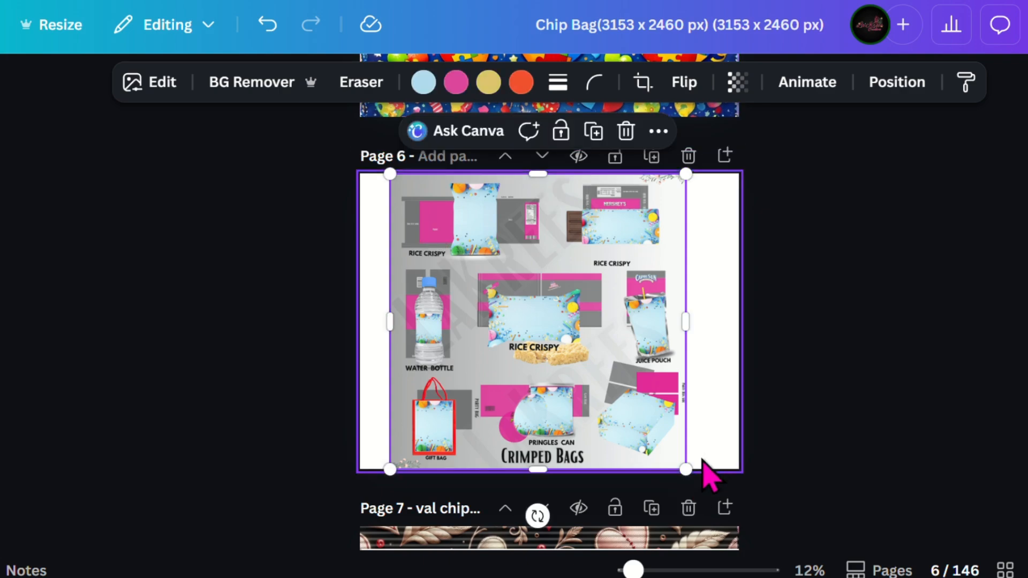
pyautogui.moveTo(685, 469); pyautogui.dragTo(813, 554)
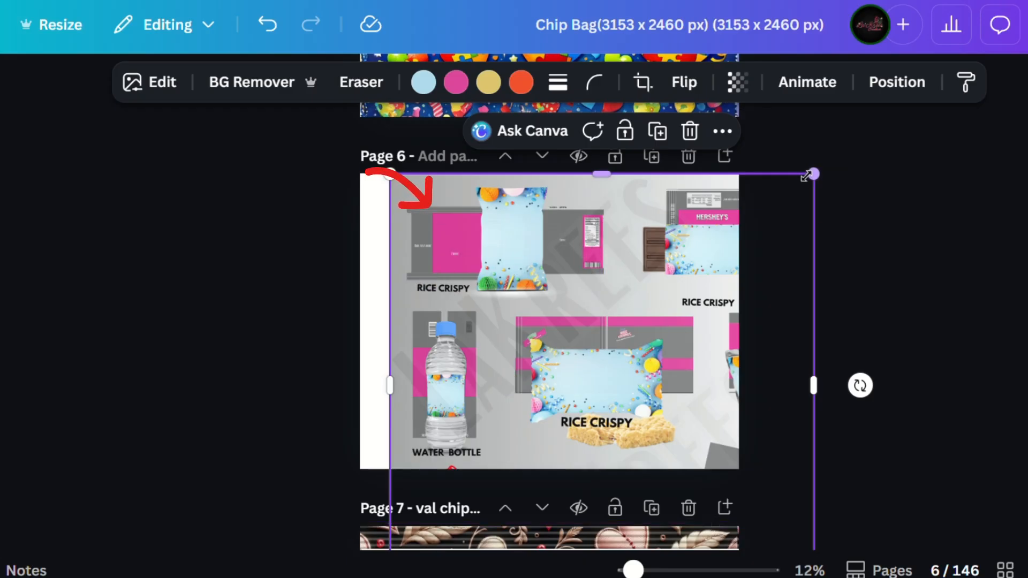
pyautogui.moveTo(809, 179); pyautogui.dragTo(701, 271)
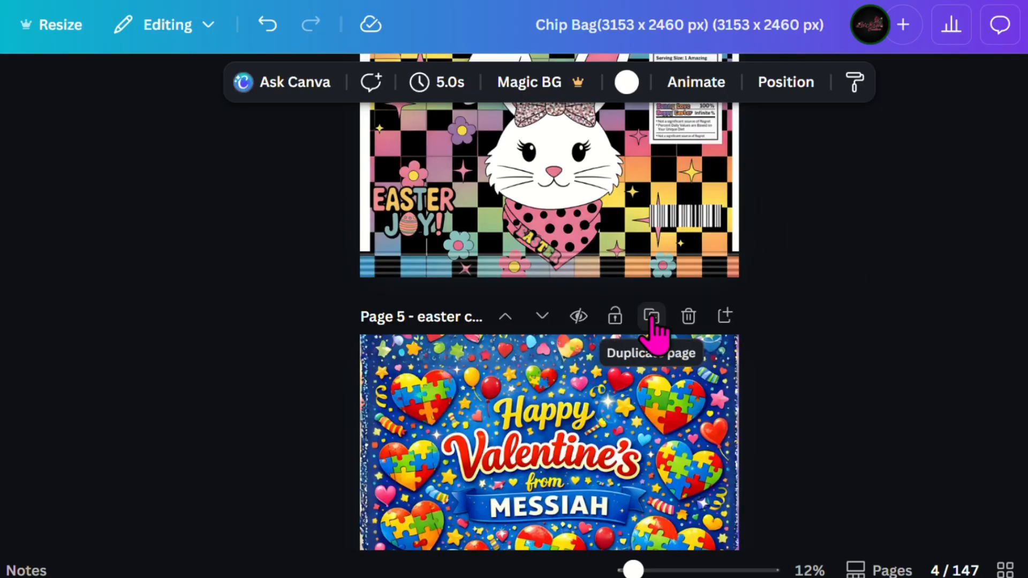
# Make two duplicates of the Valentine's chip bag page.
pyautogui.click(651, 317)
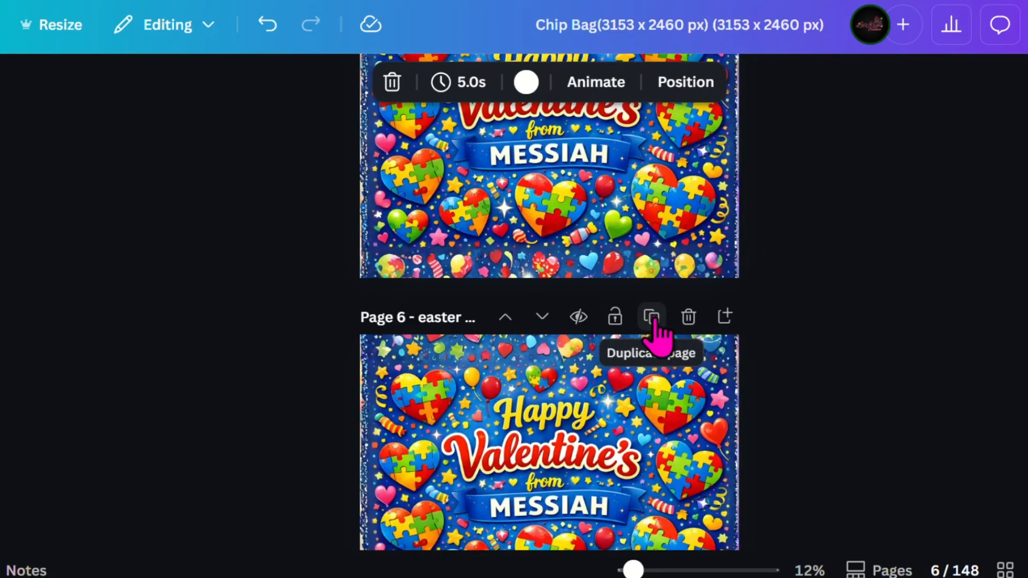
pyautogui.scroll(3, 659, 332)
# Move the stacked Valentine's artwork copies on page 5 apart to expose the Easter template, and slide the main copy back over it.
pyautogui.click(541, 259)
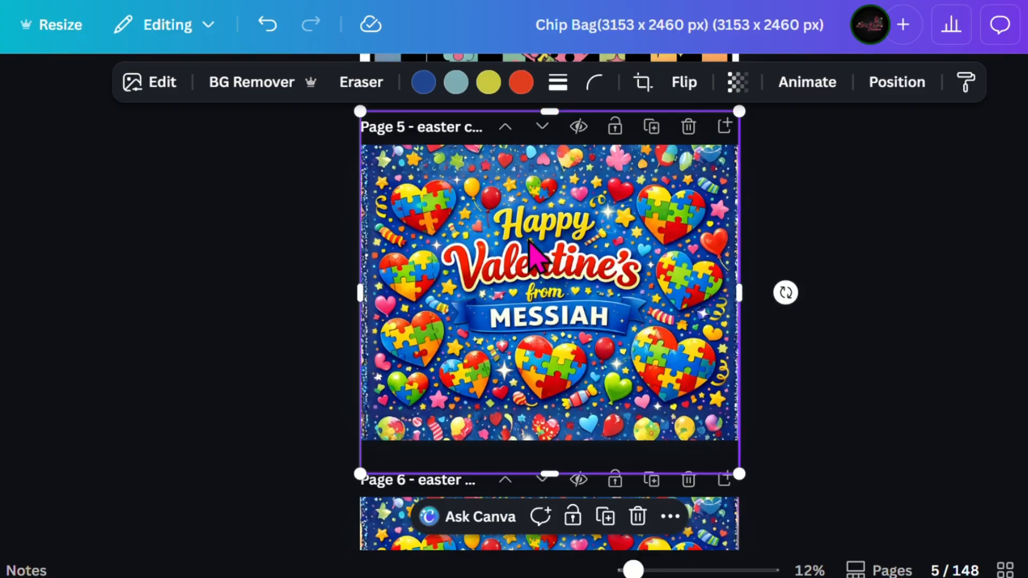
pyautogui.moveTo(532, 259); pyautogui.dragTo(576, 236)
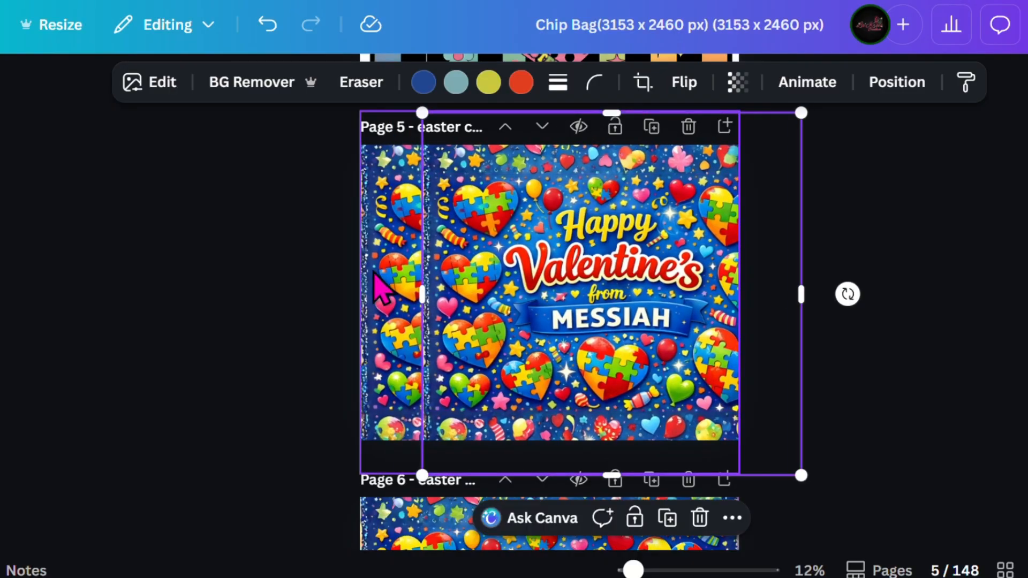
pyautogui.click(381, 274)
pyautogui.moveTo(385, 265); pyautogui.dragTo(395, 577)
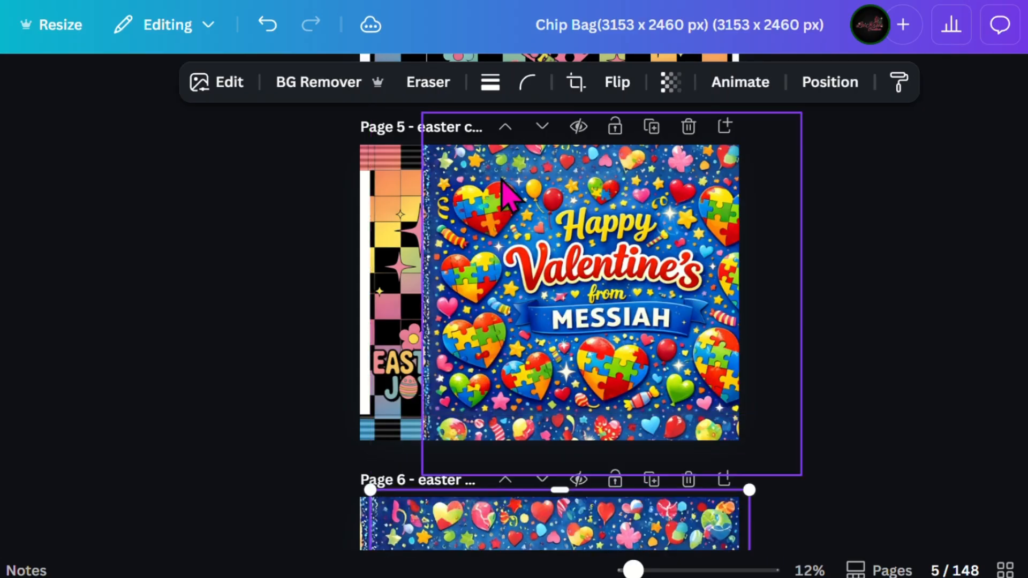
pyautogui.click(534, 338)
pyautogui.moveTo(503, 204); pyautogui.dragTo(433, 217)
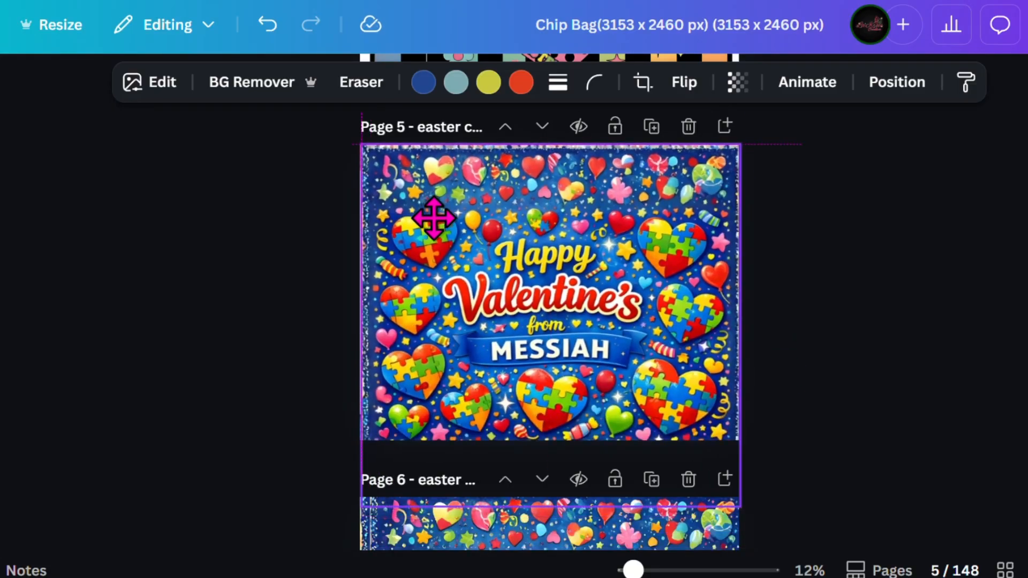
pyautogui.moveTo(534, 322); pyautogui.dragTo(532, 288)
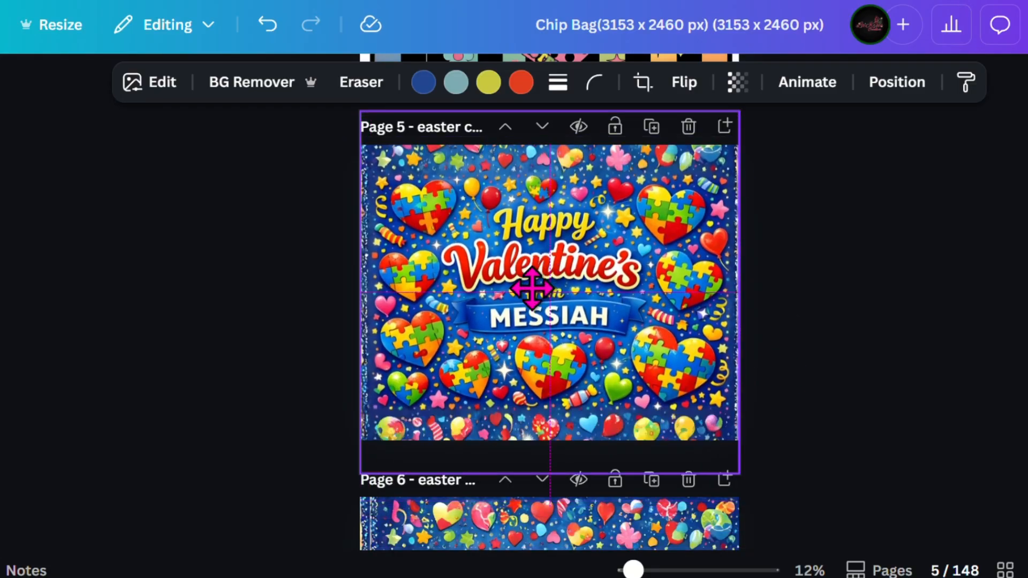
# Undo the artwork moves on page 5.
pyautogui.click(266, 26)
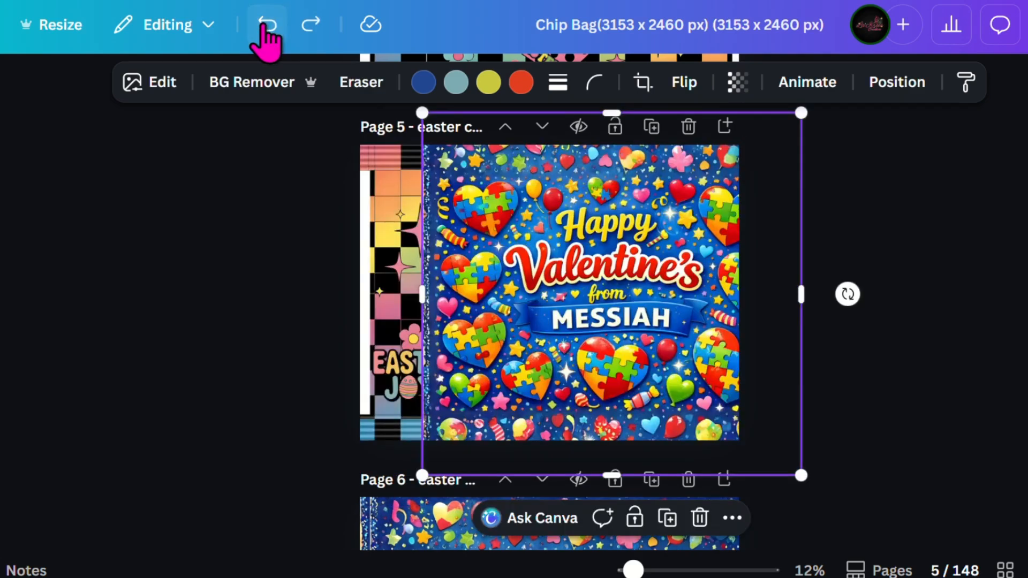
pyautogui.click(266, 26)
pyautogui.click(266, 26)
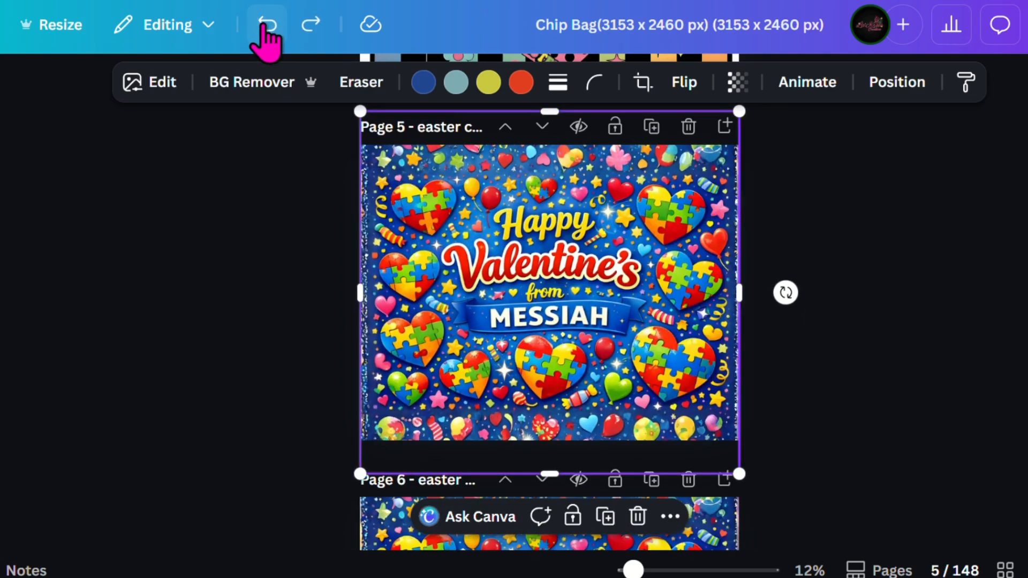
# Try duplicating the Valentine's artwork on page 5 and cropping the copy to a thin strip along the top of the bag.
pyautogui.scroll(-2, 969, 364)
pyautogui.scroll(2, 552, 184)
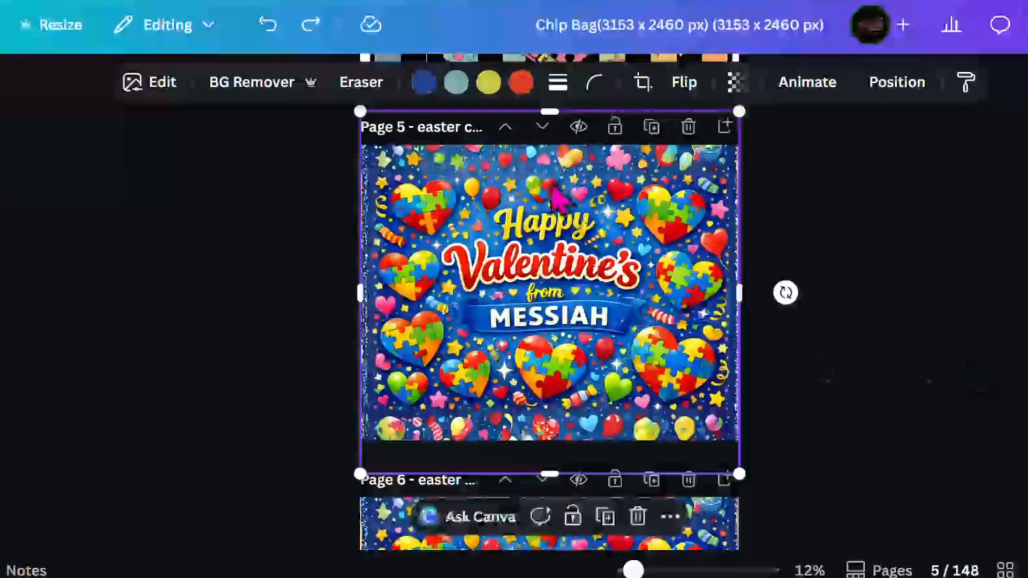
pyautogui.rightClick(546, 270)
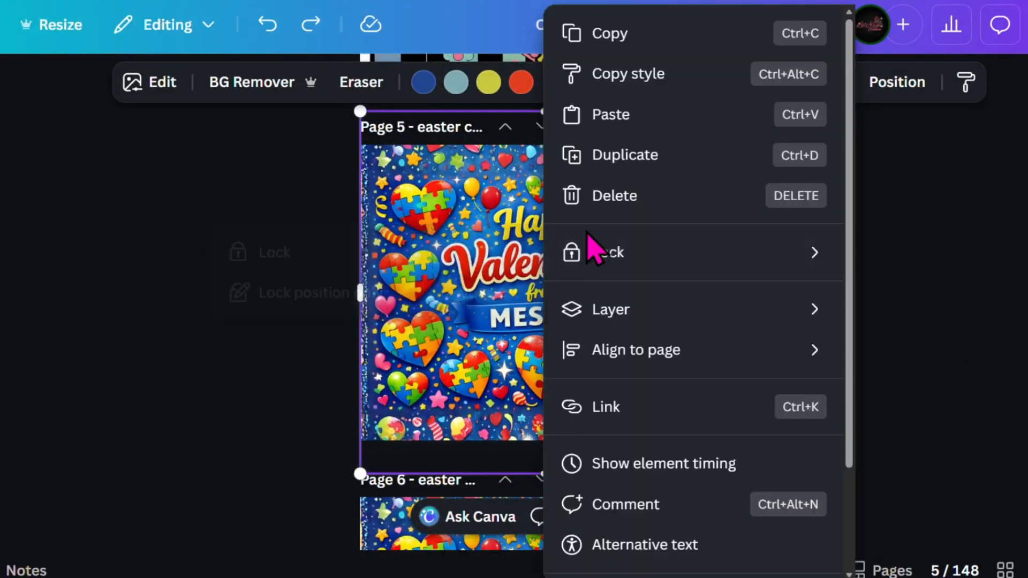
pyautogui.click(634, 155)
pyautogui.moveTo(551, 476); pyautogui.dragTo(552, 185)
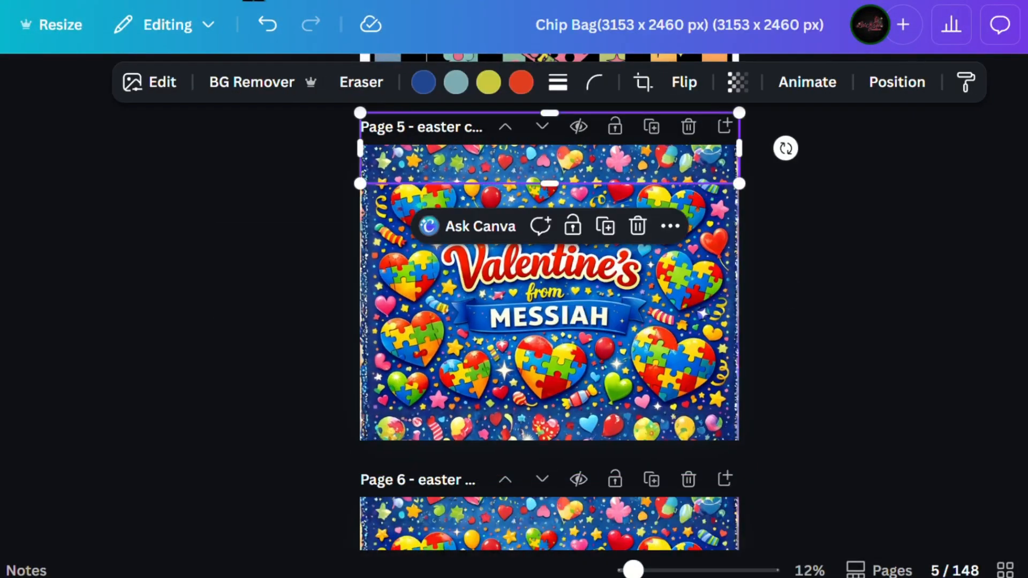
pyautogui.click(258, 28)
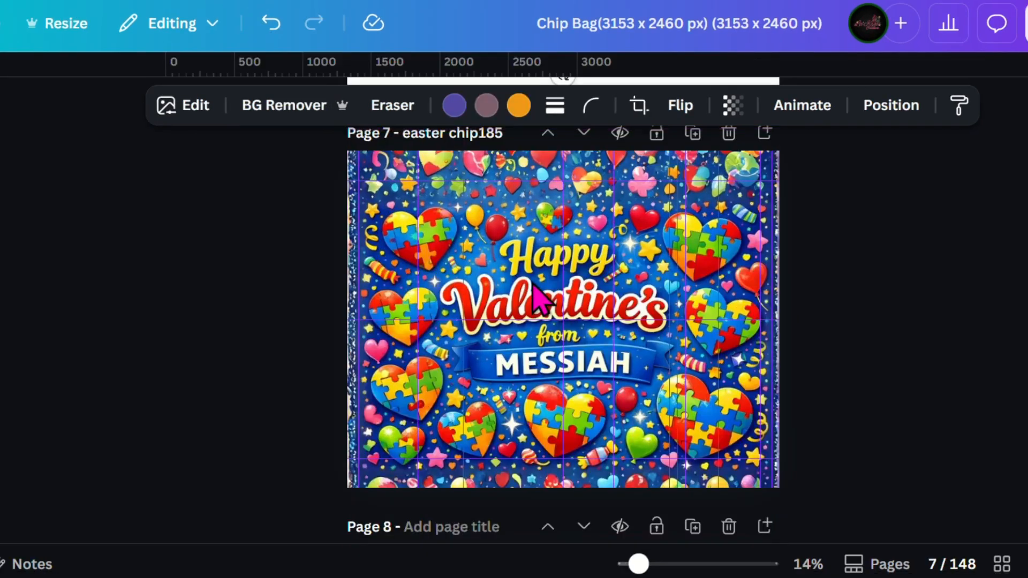
# Crop two copies of the Valentine's artwork on page 7 into thin strips ending at the upper and lower horizontal guides.
pyautogui.click(525, 257)
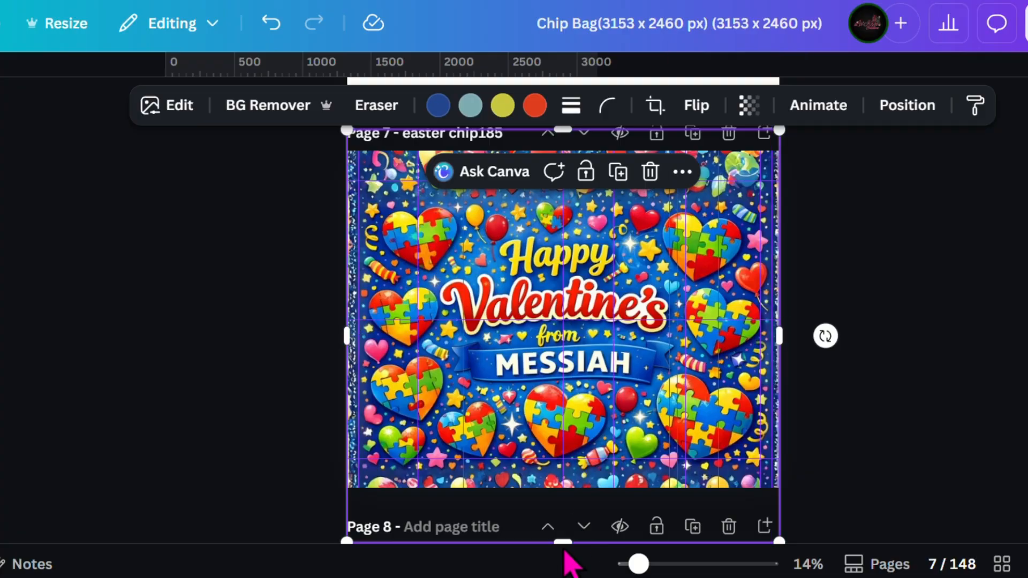
pyautogui.moveTo(562, 540); pyautogui.dragTo(575, 177)
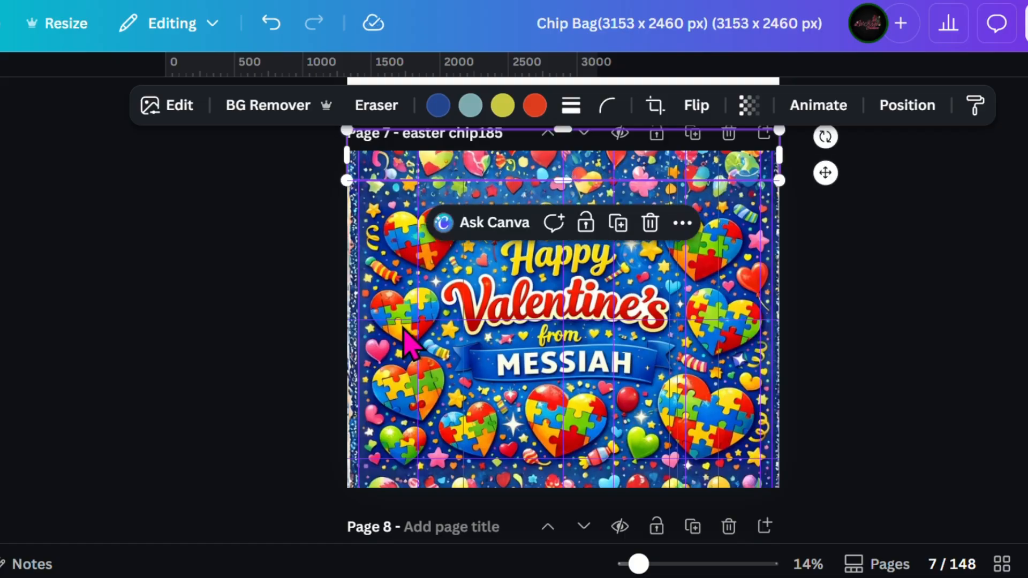
pyautogui.click(488, 288)
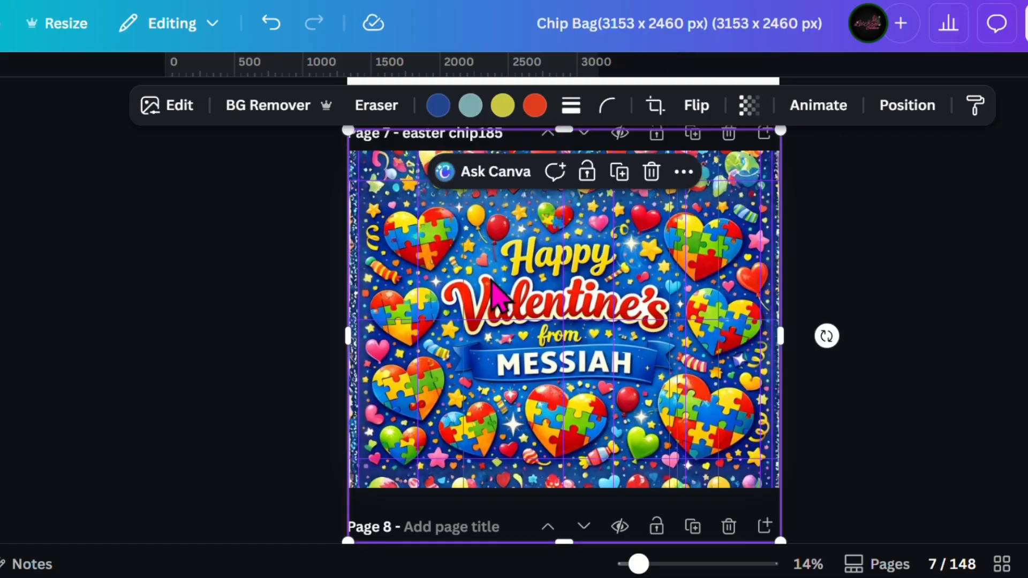
pyautogui.scroll(1, 515, 283)
pyautogui.moveTo(568, 210); pyautogui.dragTo(580, 458)
# Crop both sides of the main Valentine's artwork on page 7 inward to the outermost vertical guides.
pyautogui.click(505, 275)
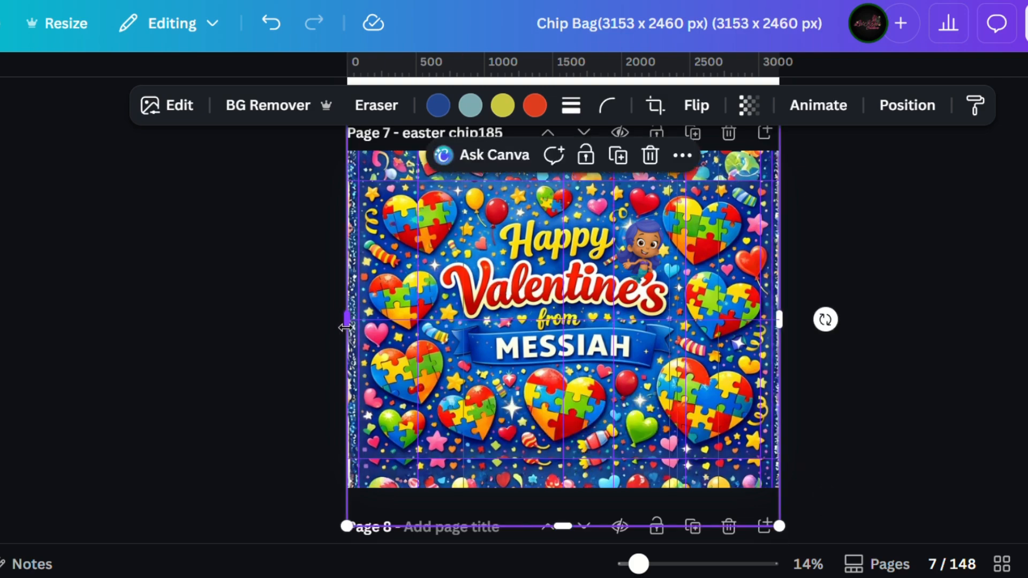
pyautogui.moveTo(345, 327); pyautogui.dragTo(356, 328)
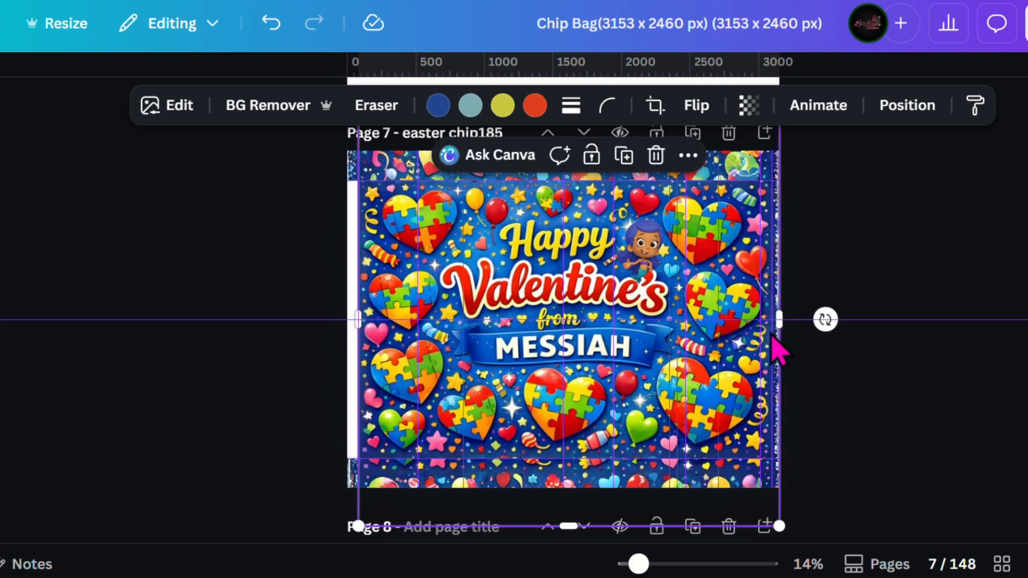
pyautogui.moveTo(780, 322); pyautogui.dragTo(774, 323)
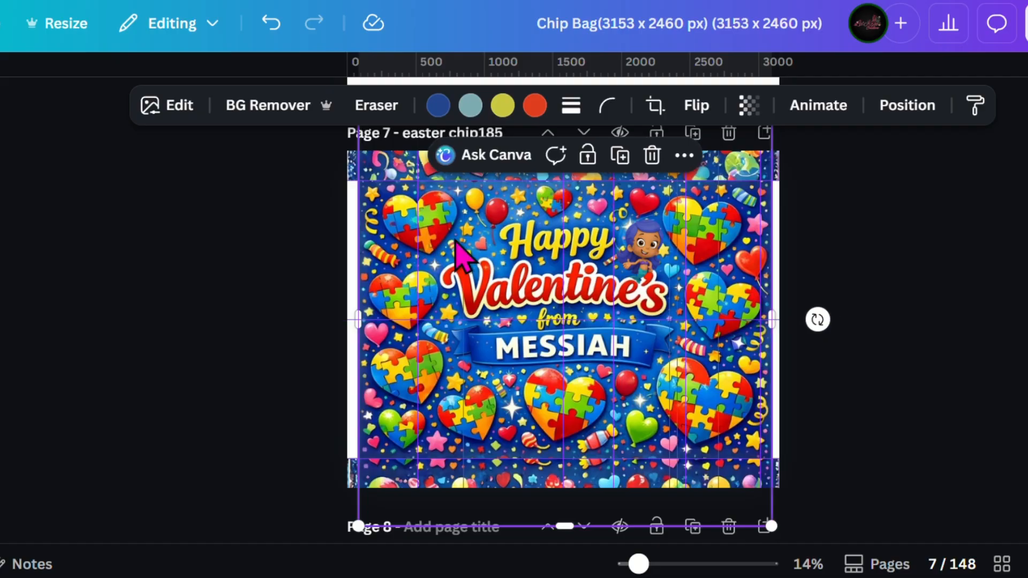
# Send the main Valentine's artwork on page 7 backward in the layer order, directly beneath the nutrition facts label.
pyautogui.click(907, 105)
pyautogui.click(230, 236)
pyautogui.scroll(-5, 219, 413)
pyautogui.scroll(-6, 210, 405)
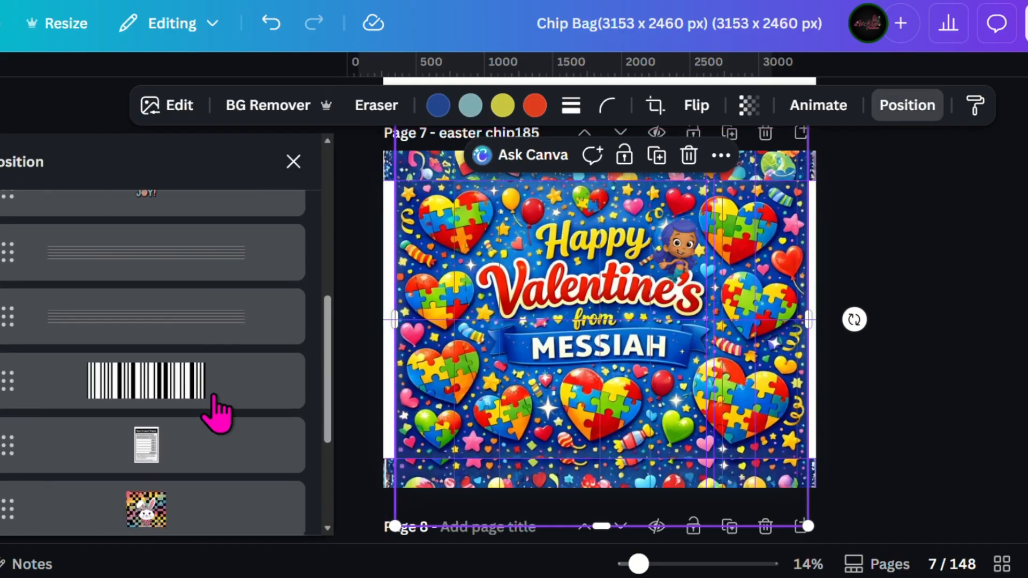
pyautogui.scroll(7, 198, 332)
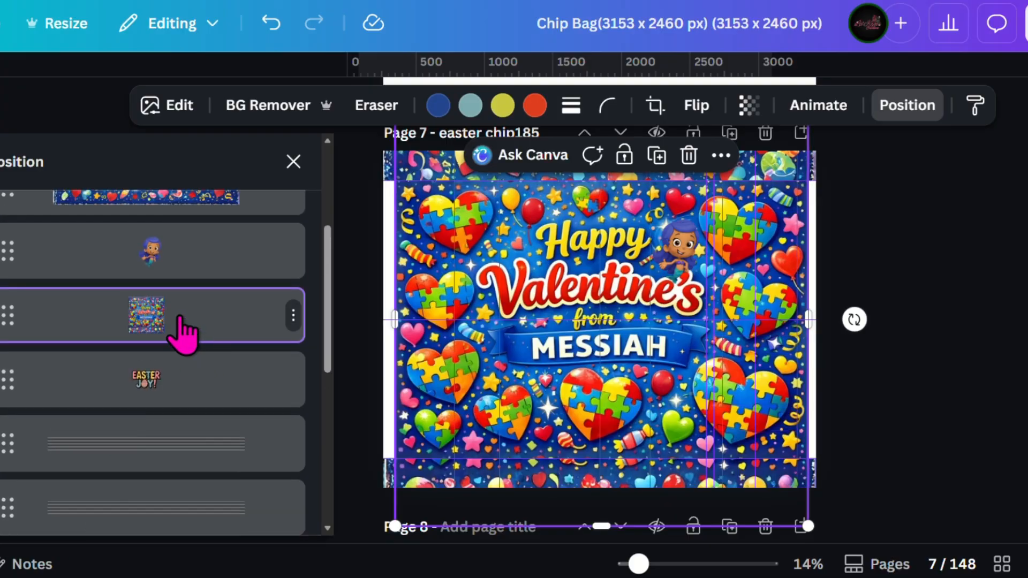
pyautogui.moveTo(182, 335); pyautogui.dragTo(183, 396)
# Send the lower artwork strip backward in the layer order, directly beneath the bunny checkerboard background.
pyautogui.scroll(5, 184, 397)
pyautogui.moveTo(186, 231); pyautogui.dragTo(174, 396)
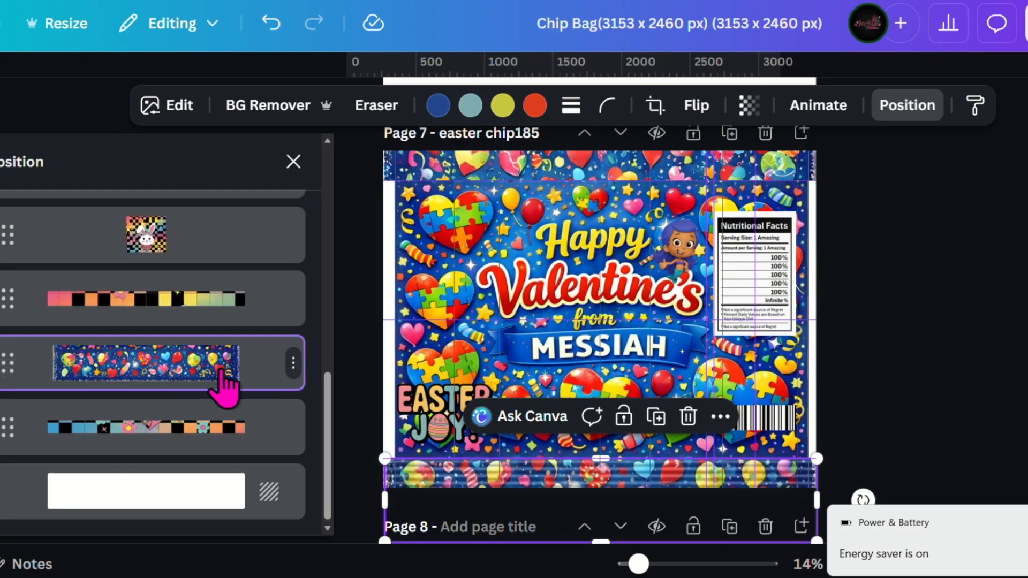
pyautogui.scroll(1, 217, 374)
pyautogui.moveTo(171, 443); pyautogui.dragTo(175, 373)
# Send the upper artwork strip backward in the layer order, between the lower artwork strip and the checkered template strips.
pyautogui.scroll(3, 175, 378)
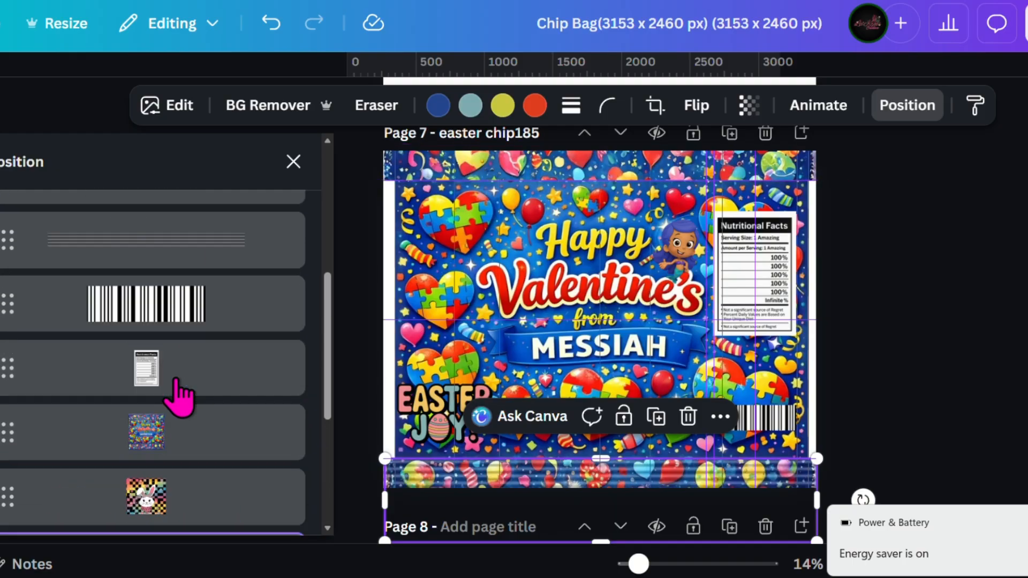
pyautogui.scroll(2, 179, 236)
pyautogui.scroll(3, 230, 348)
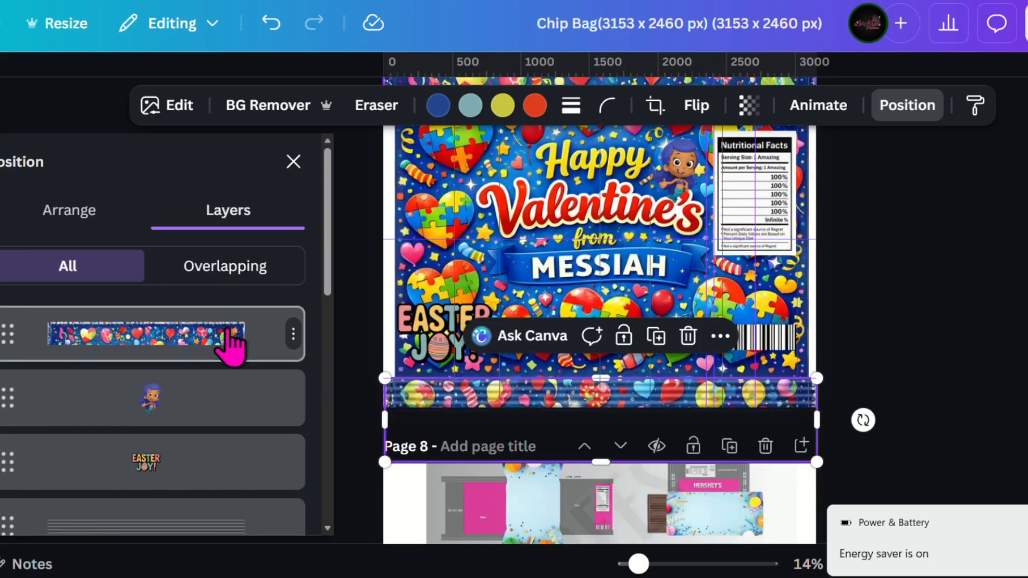
pyautogui.moveTo(230, 342); pyautogui.dragTo(199, 343)
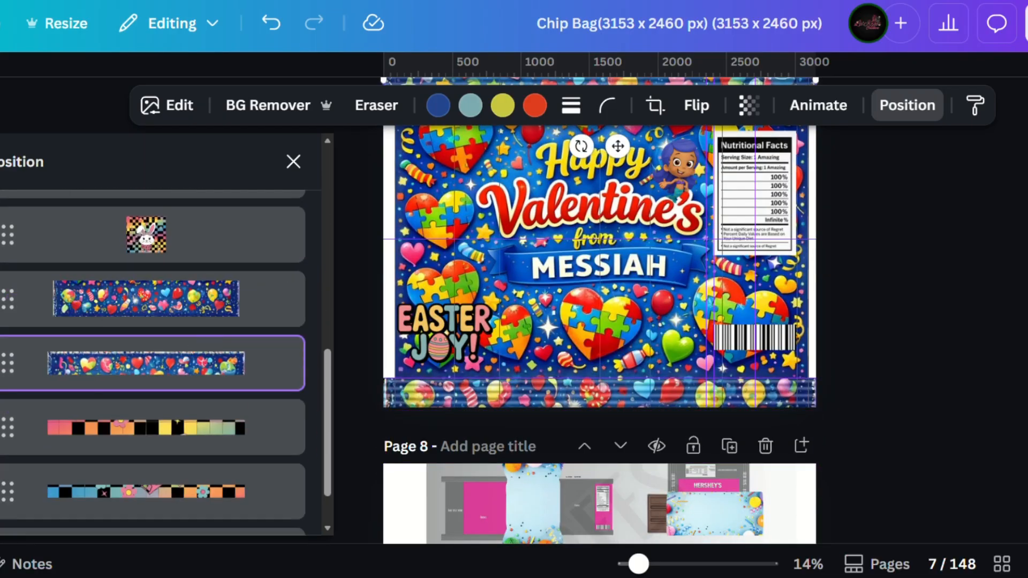
# Examine the layer order on page 7, checking the two crimp line layers above the artwork.
pyautogui.scroll(3, 176, 407)
pyautogui.scroll(5, 184, 390)
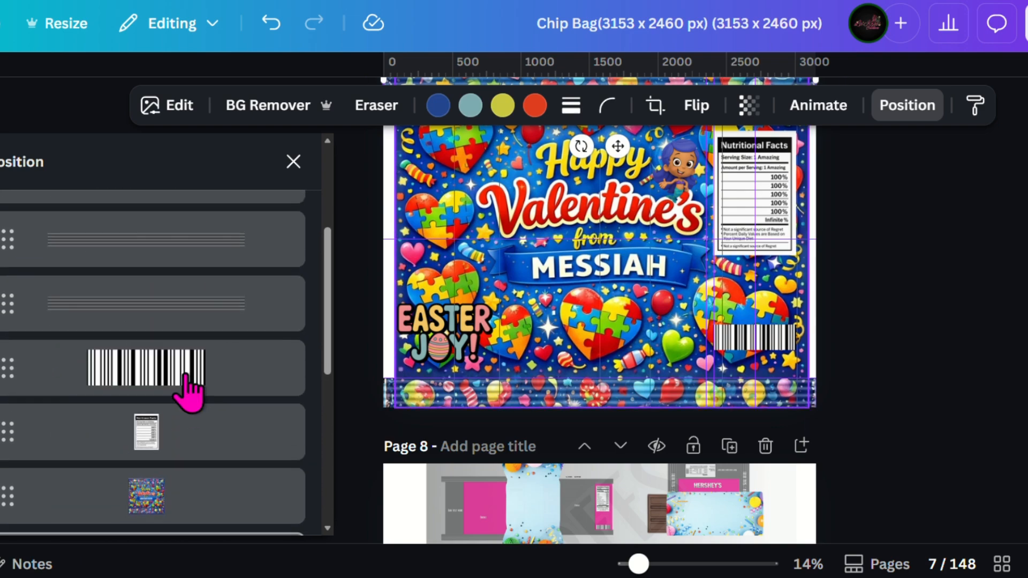
pyautogui.scroll(-5, 184, 390)
pyautogui.scroll(5, 187, 391)
pyautogui.scroll(-3, 188, 390)
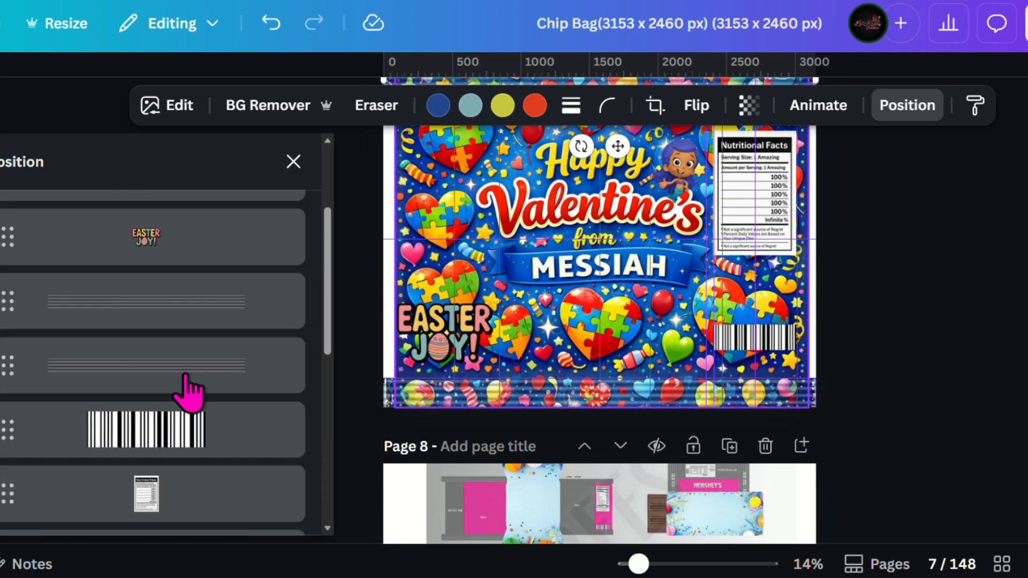
pyautogui.click(149, 301)
pyautogui.scroll(3, 149, 300)
pyautogui.scroll(-3, 179, 372)
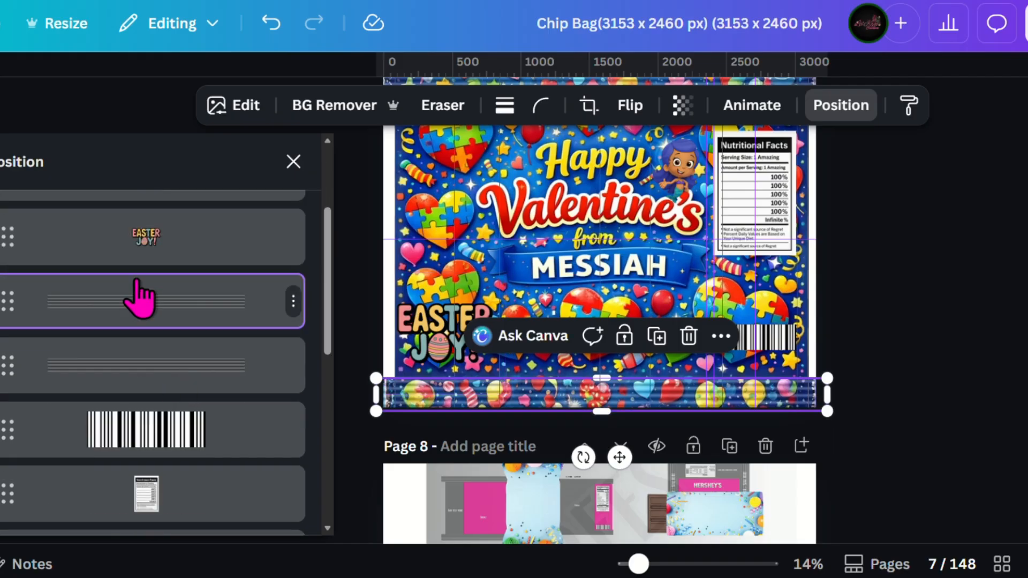
pyautogui.click(174, 369)
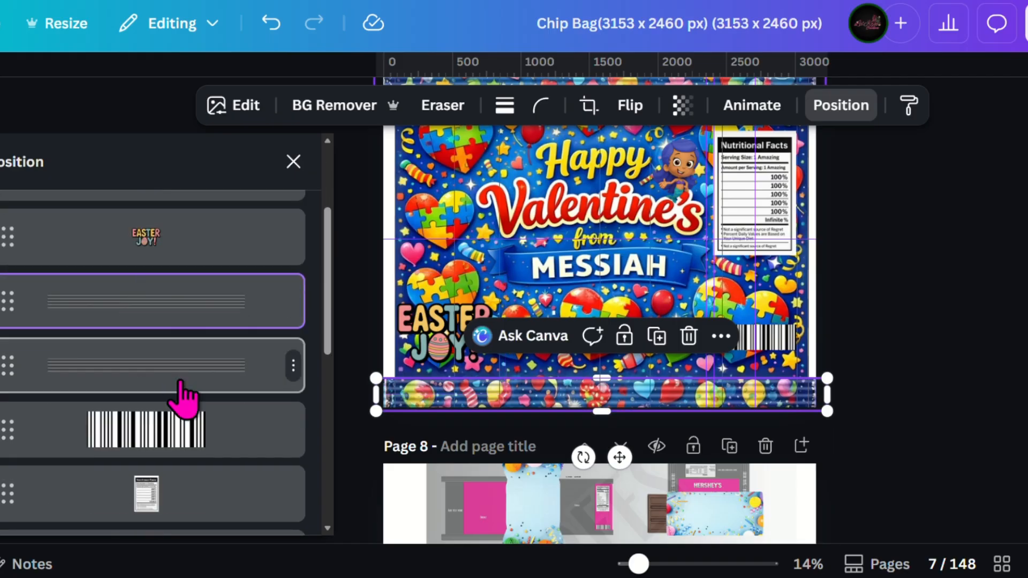
# Remove the white background from the barcode on page 7 and set the nutrition facts label's transparency to 65.
pyautogui.click(139, 431)
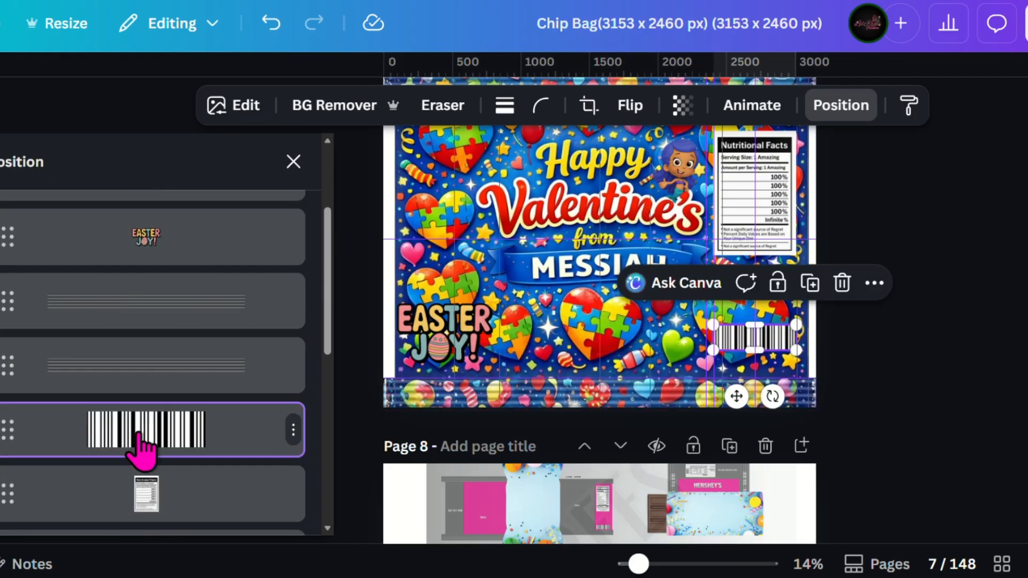
pyautogui.click(345, 112)
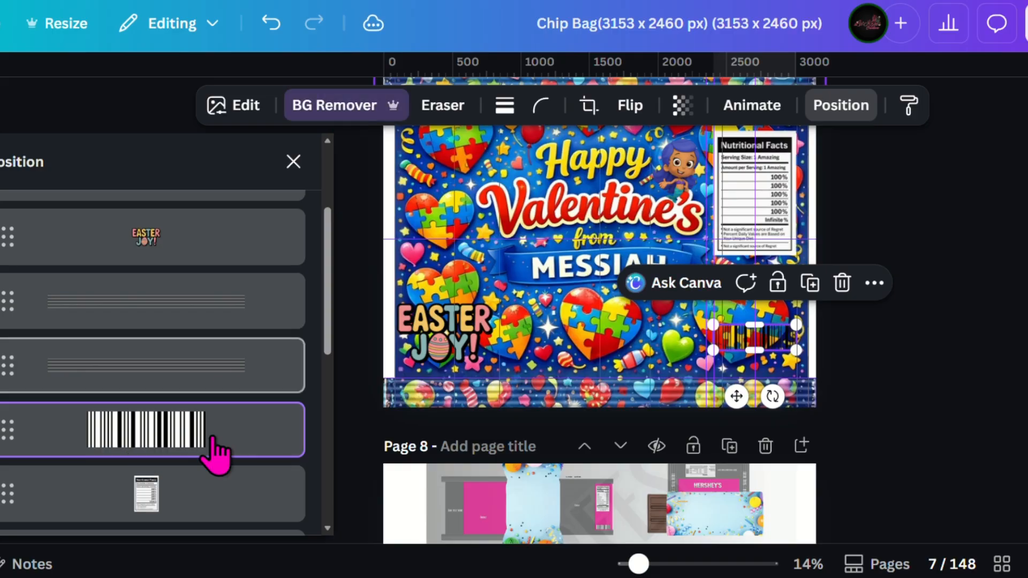
pyautogui.click(161, 503)
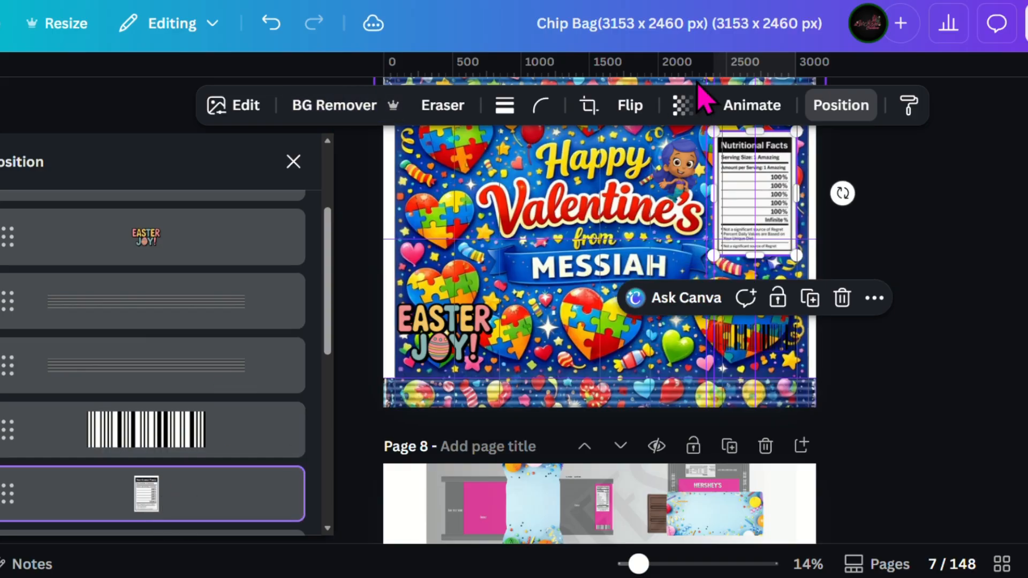
pyautogui.click(676, 115)
pyautogui.moveTo(729, 195); pyautogui.dragTo(681, 217)
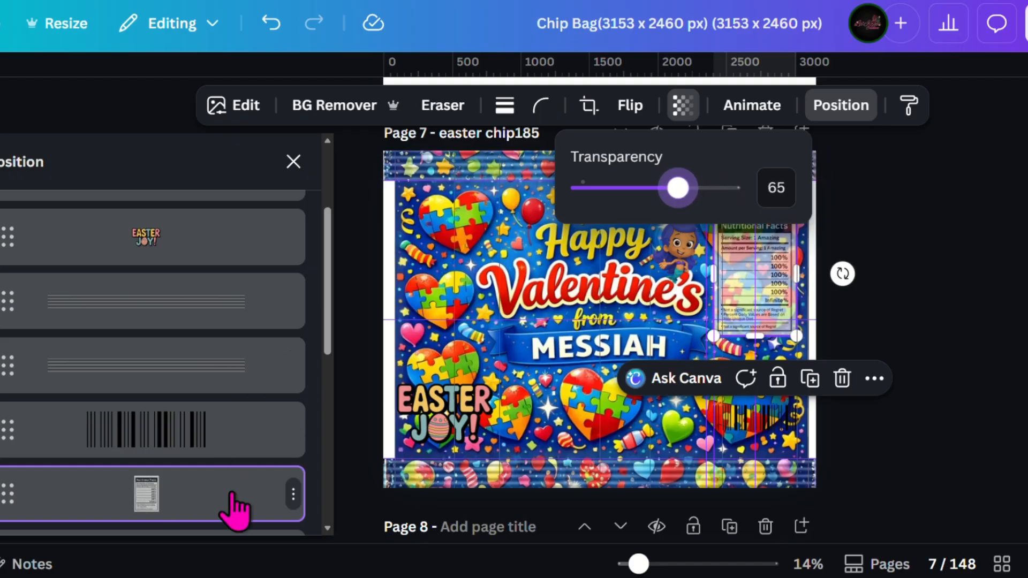
# Delete the "EASTER JOY!" graphic from page 7.
pyautogui.scroll(-5, 234, 505)
pyautogui.scroll(8, 211, 429)
pyautogui.click(293, 396)
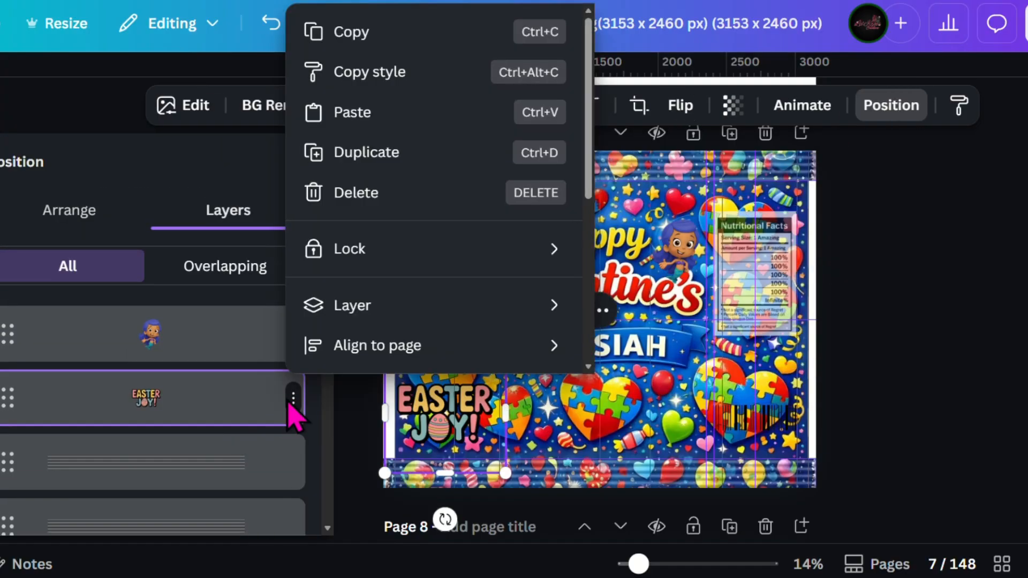
pyautogui.click(394, 201)
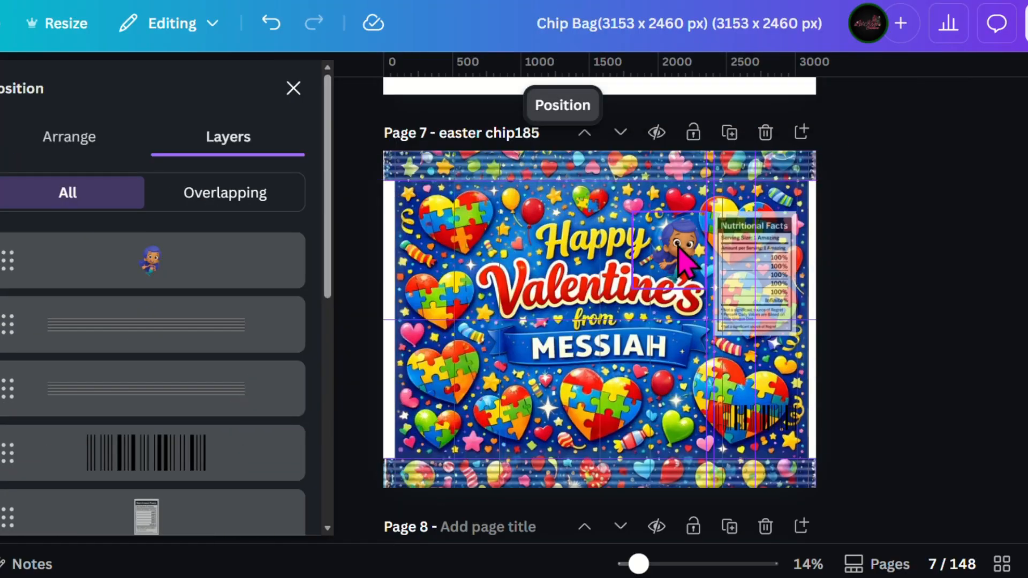
# Duplicate the purple-haired mermaid image on page 7 and crop the copy to the blue-haired boy, placed beside the "Happy" text.
pyautogui.click(150, 261)
pyautogui.scroll(-4, 166, 402)
pyautogui.scroll(4, 170, 396)
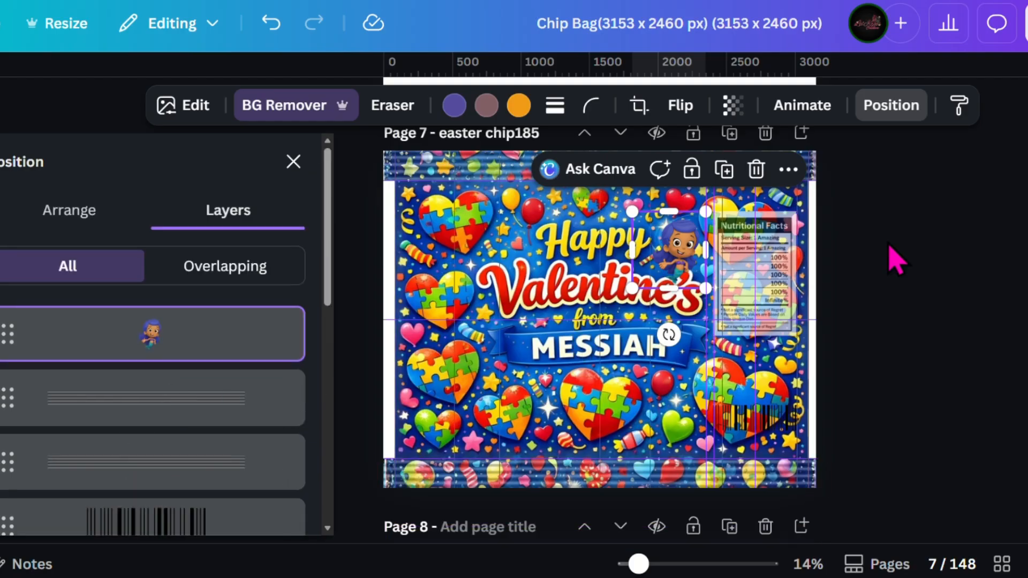
pyautogui.rightClick(660, 256)
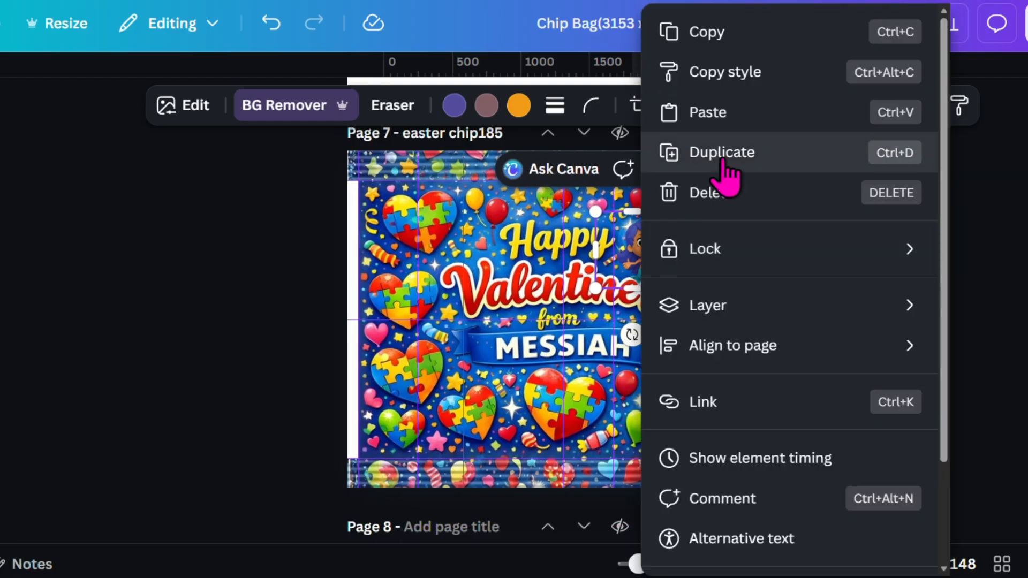
pyautogui.click(664, 151)
pyautogui.moveTo(543, 275); pyautogui.dragTo(677, 286)
pyautogui.moveTo(469, 256); pyautogui.dragTo(442, 235)
pyautogui.moveTo(491, 273); pyautogui.dragTo(507, 288)
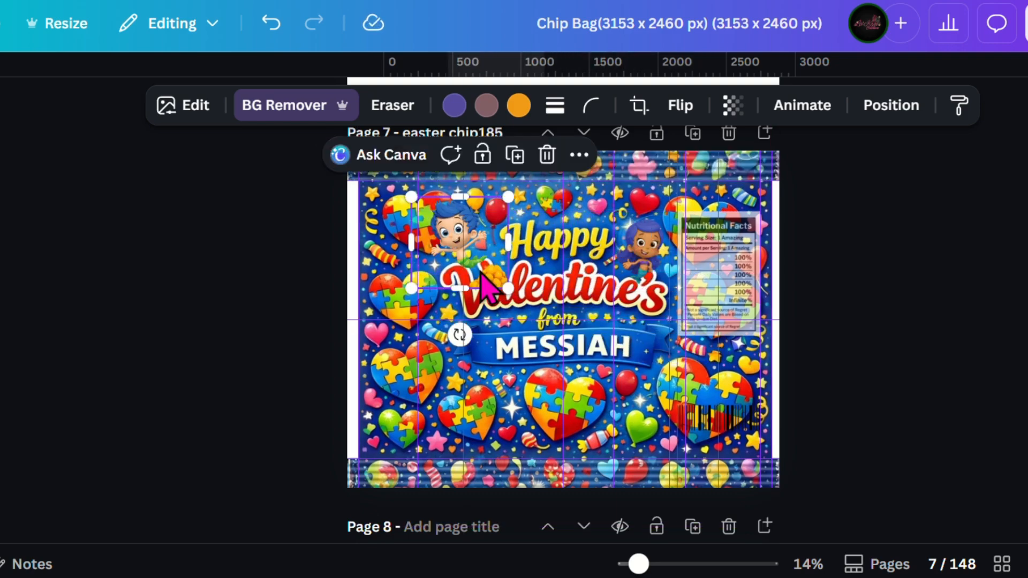
# Brush over the curly yellow hair beside the blue-haired boy and remove it with Magic Eraser.
pyautogui.click(199, 107)
pyautogui.click(226, 433)
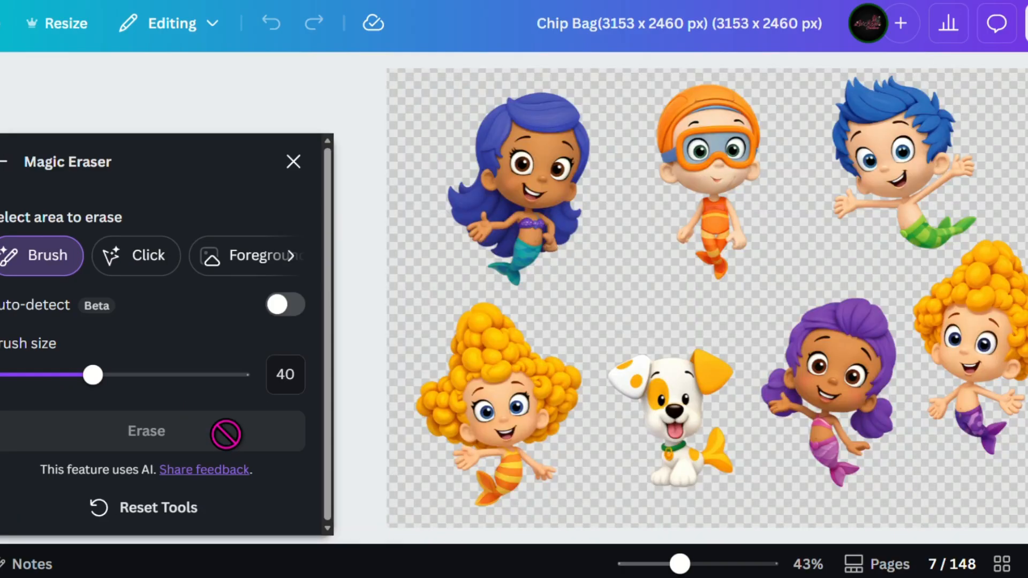
pyautogui.moveTo(971, 266)
pyautogui.mouseDown()
pyautogui.moveTo(955, 285)
pyautogui.moveTo(988, 262)
pyautogui.moveTo(1019, 293)
pyautogui.moveTo(942, 303)
pyautogui.mouseUp()
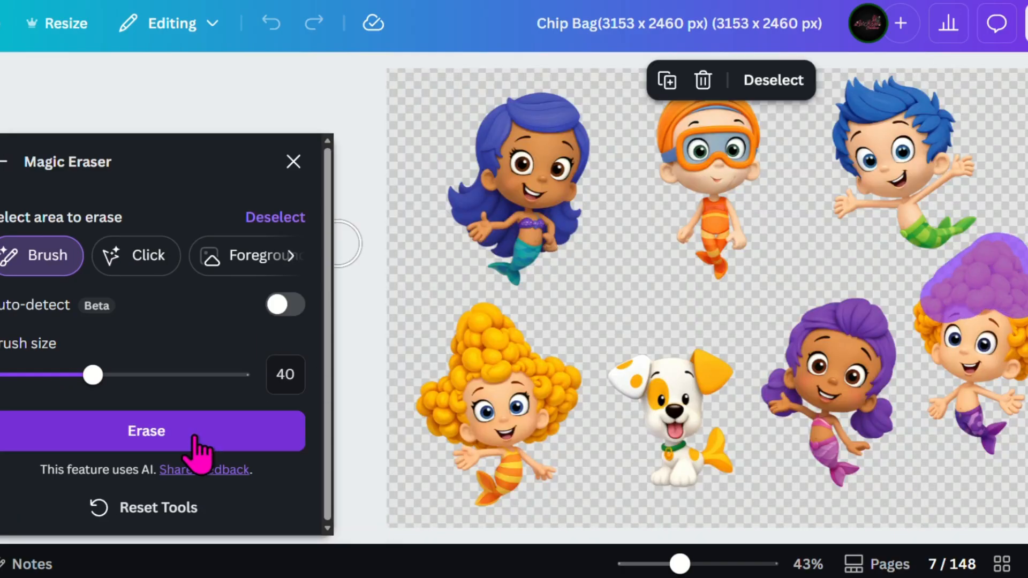
pyautogui.click(192, 432)
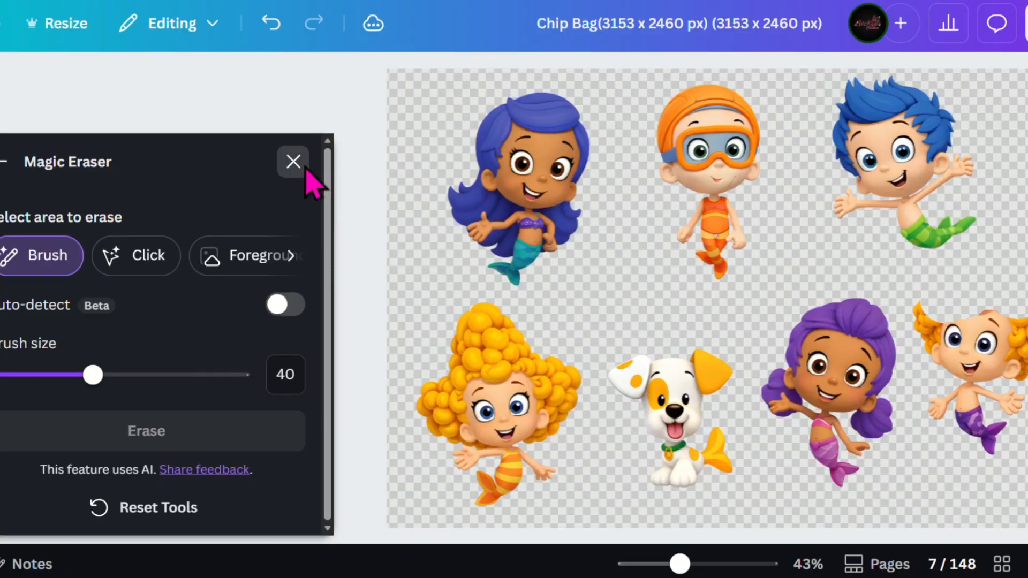
pyautogui.click(294, 161)
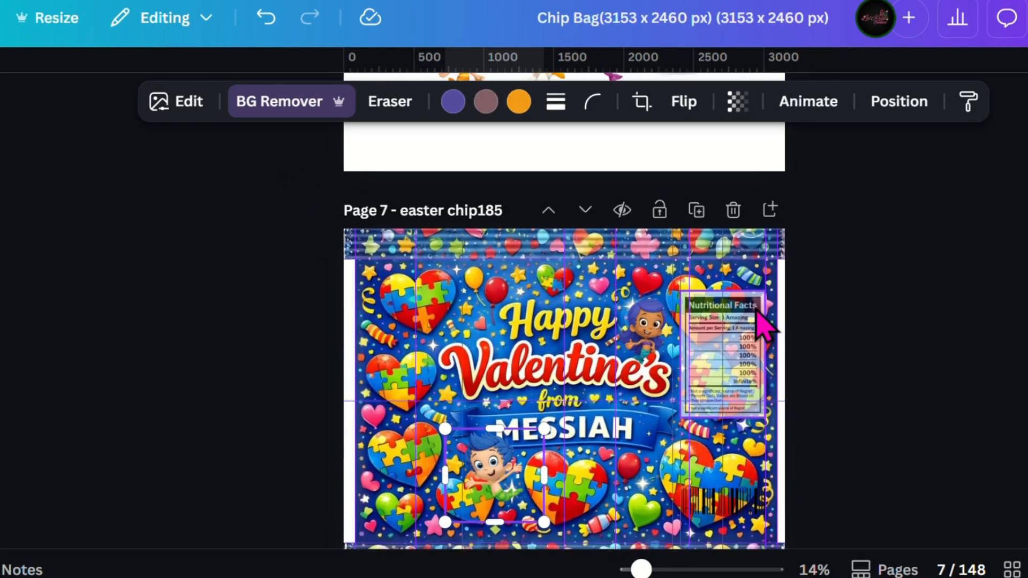
# Duplicate the purple-haired mermaid image again and crop the copy down to the white and yellow dog.
pyautogui.rightClick(639, 246)
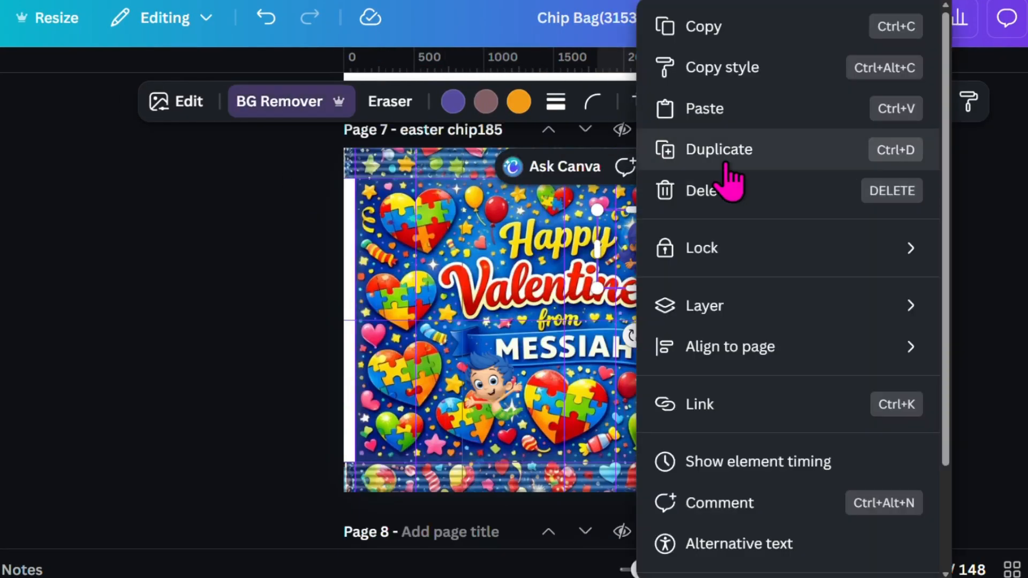
pyautogui.click(734, 165)
pyautogui.moveTo(556, 234); pyautogui.dragTo(654, 234)
pyautogui.moveTo(558, 274); pyautogui.dragTo(558, 368)
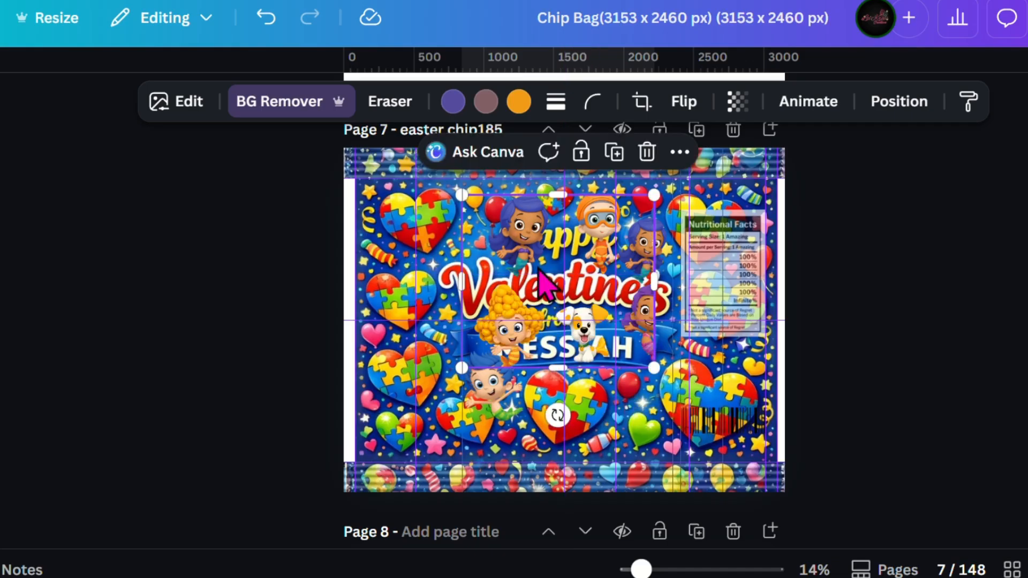
pyautogui.moveTo(462, 282); pyautogui.dragTo(545, 283)
pyautogui.moveTo(655, 280); pyautogui.dragTo(615, 279)
pyautogui.moveTo(579, 194); pyautogui.dragTo(580, 302)
# Shrink the dog cutout and reposition it within the Valentine's artwork.
pyautogui.moveTo(591, 341); pyautogui.dragTo(492, 239)
pyautogui.moveTo(446, 199); pyautogui.dragTo(483, 246)
pyautogui.moveTo(456, 226); pyautogui.dragTo(482, 237)
pyautogui.moveTo(464, 304); pyautogui.dragTo(534, 345)
pyautogui.click(854, 287)
pyautogui.click(562, 174)
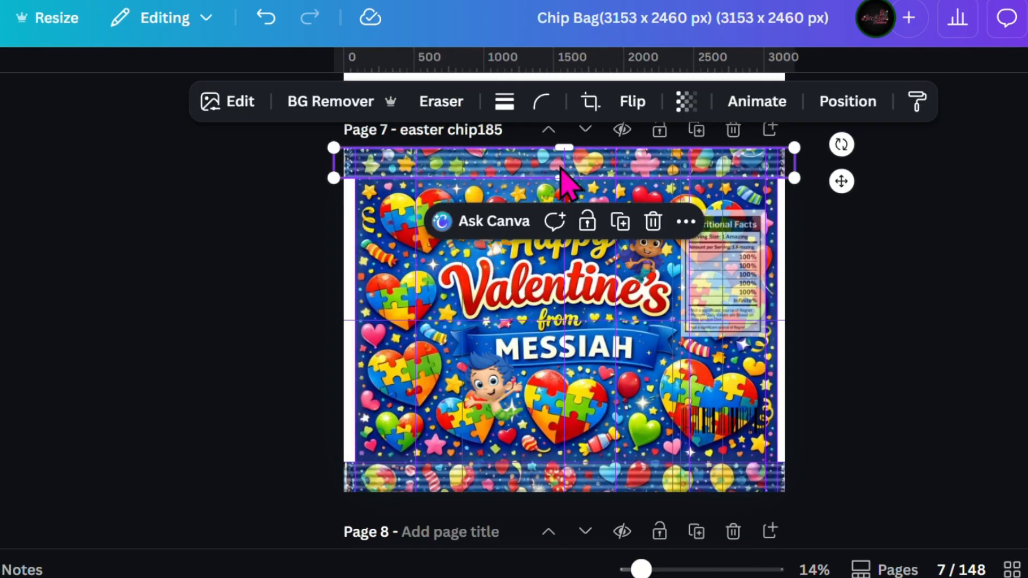
pyautogui.click(748, 424)
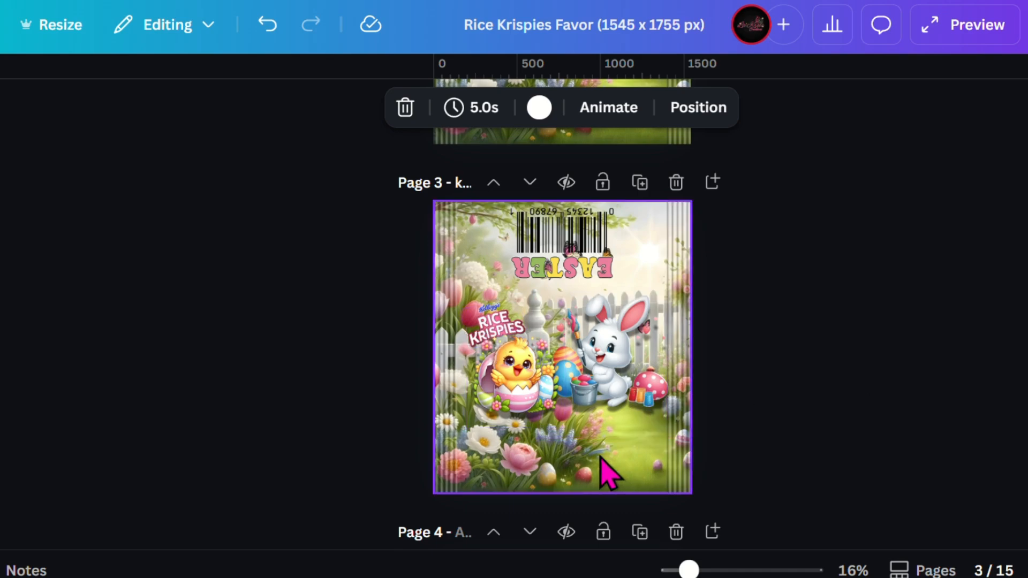
# In the Rice Krispies Favor design, duplicate page 3, paste the QR code onto the copy and place it beside the barcode.
pyautogui.click(640, 183)
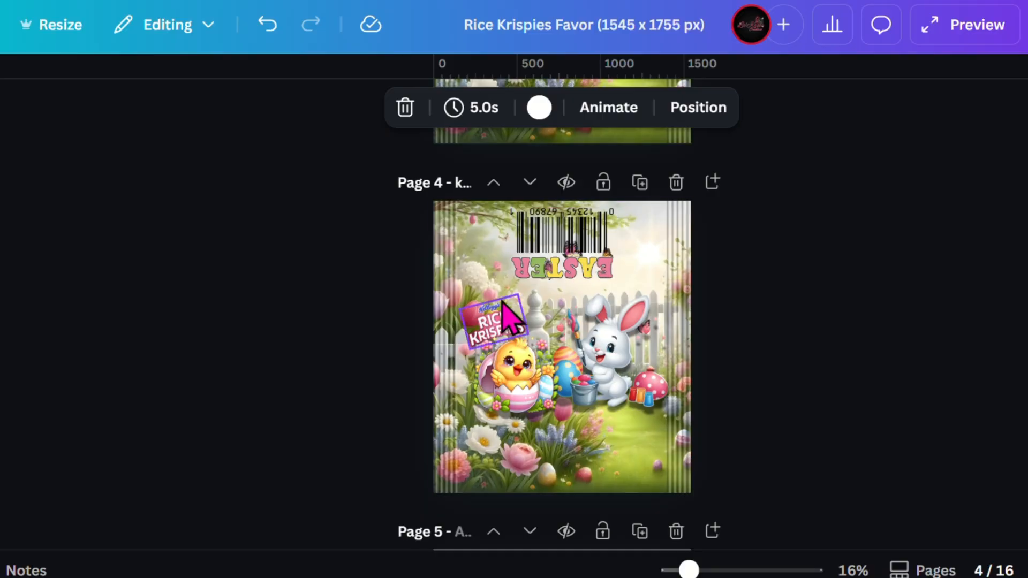
pyautogui.click(479, 252)
pyautogui.rightClick(478, 251)
pyautogui.click(595, 116)
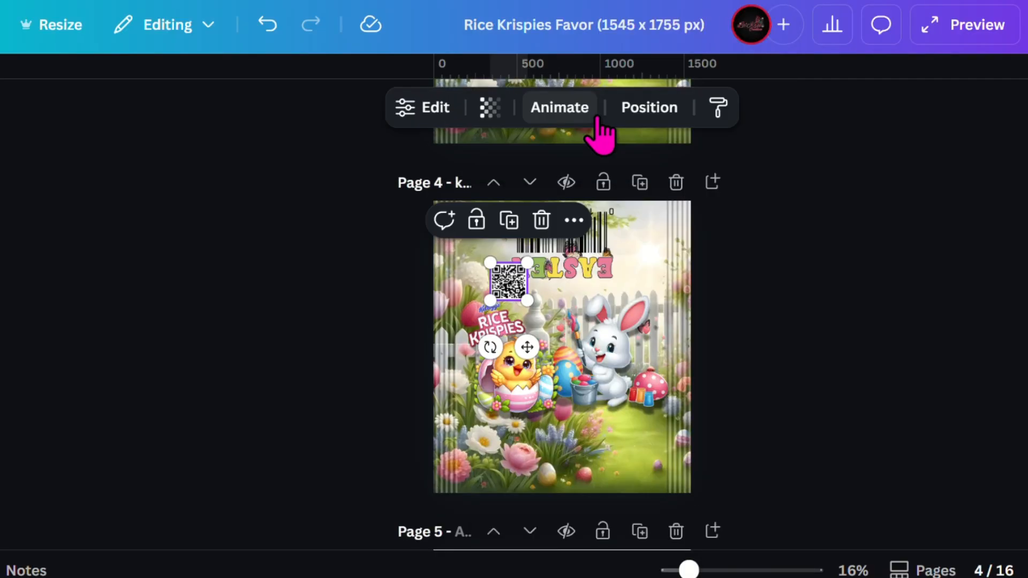
pyautogui.moveTo(511, 289); pyautogui.dragTo(641, 234)
# Add the uploaded "Happy Valentine's" puzzle-heart artwork to page 4 of the Rice Krispies design.
pyautogui.click(0, 370)
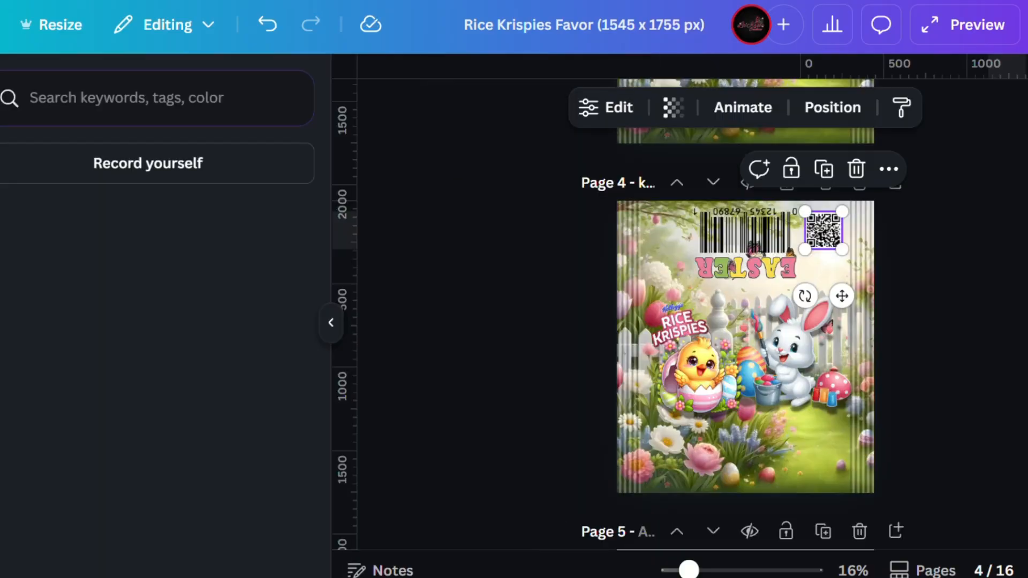
pyautogui.click(108, 515)
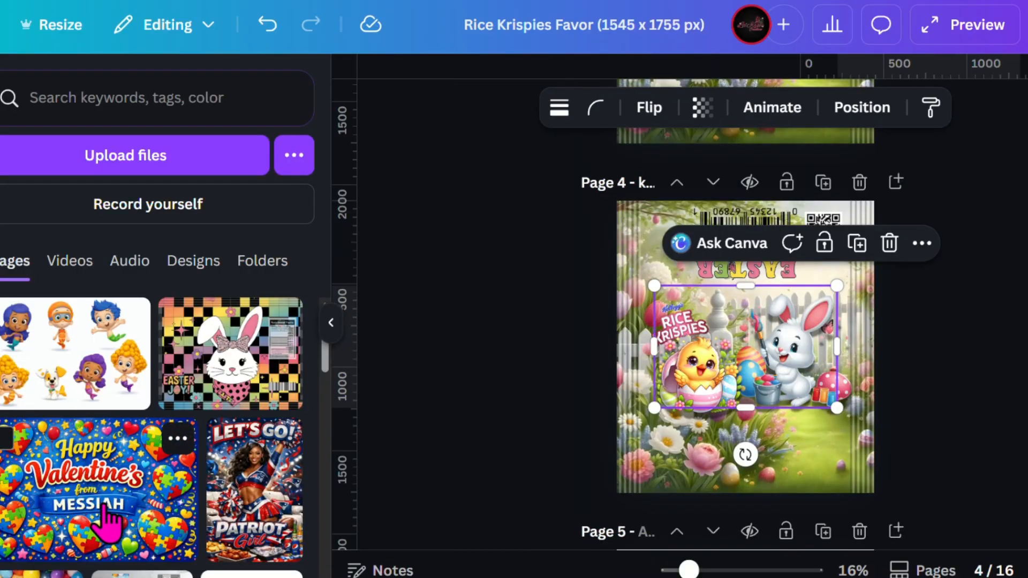
pyautogui.click(331, 323)
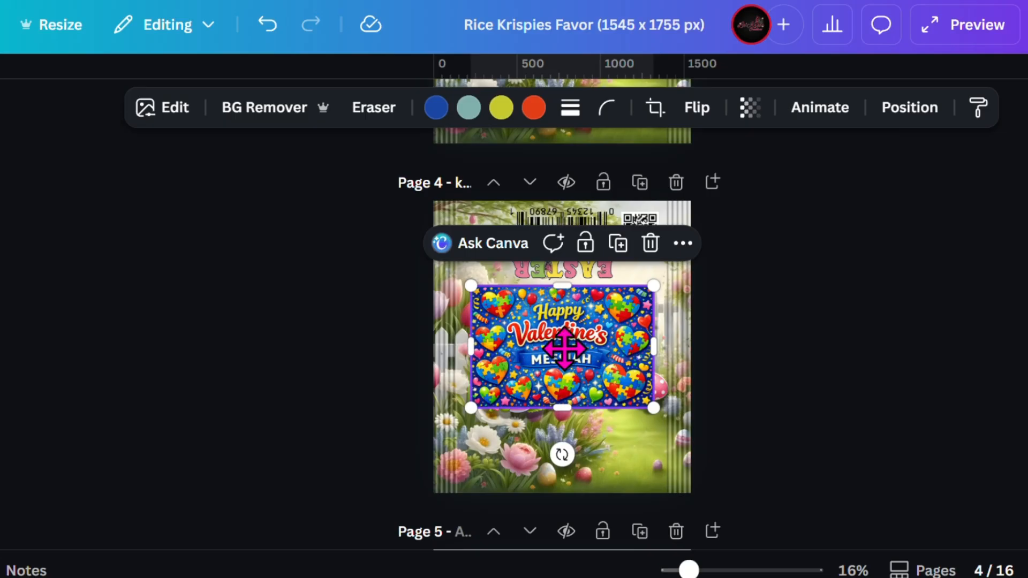
# Enlarge the Valentine's artwork to the full page width and position it just below the upside-down "EASTER" text.
pyautogui.moveTo(565, 349); pyautogui.dragTo(552, 343)
pyautogui.moveTo(645, 401); pyautogui.dragTo(672, 418)
pyautogui.moveTo(459, 422); pyautogui.dragTo(433, 432)
pyautogui.moveTo(666, 280); pyautogui.dragTo(699, 277)
pyautogui.moveTo(565, 329)
pyautogui.mouseDown()
pyautogui.moveTo(566, 381)
pyautogui.moveTo(561, 348)
pyautogui.mouseUp()
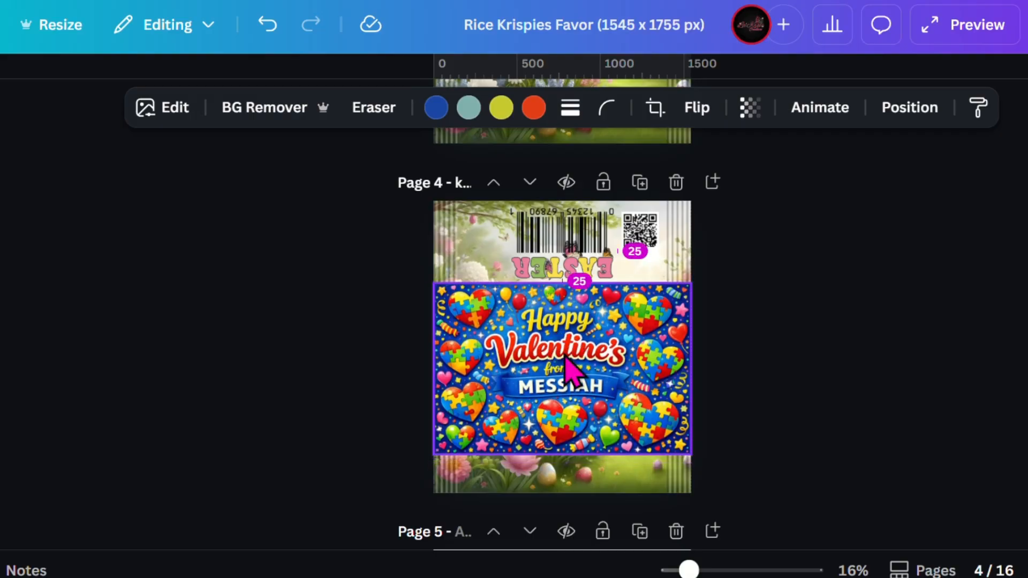
pyautogui.click(750, 108)
pyautogui.moveTo(759, 220); pyautogui.dragTo(821, 221)
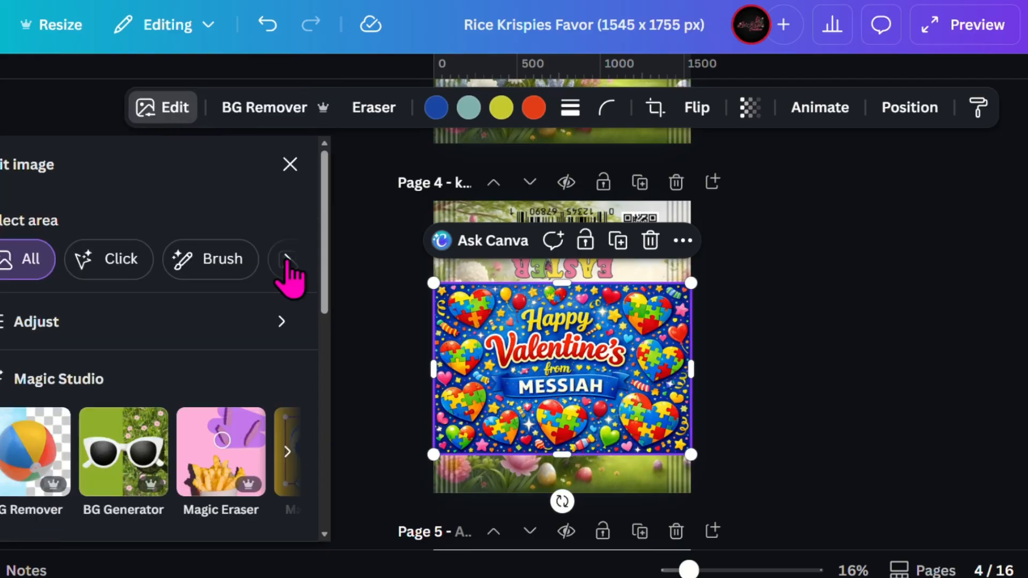
# Expand the Valentine's artwork with Magic Expand to the Whole Page size.
pyautogui.click(283, 461)
pyautogui.click(287, 455)
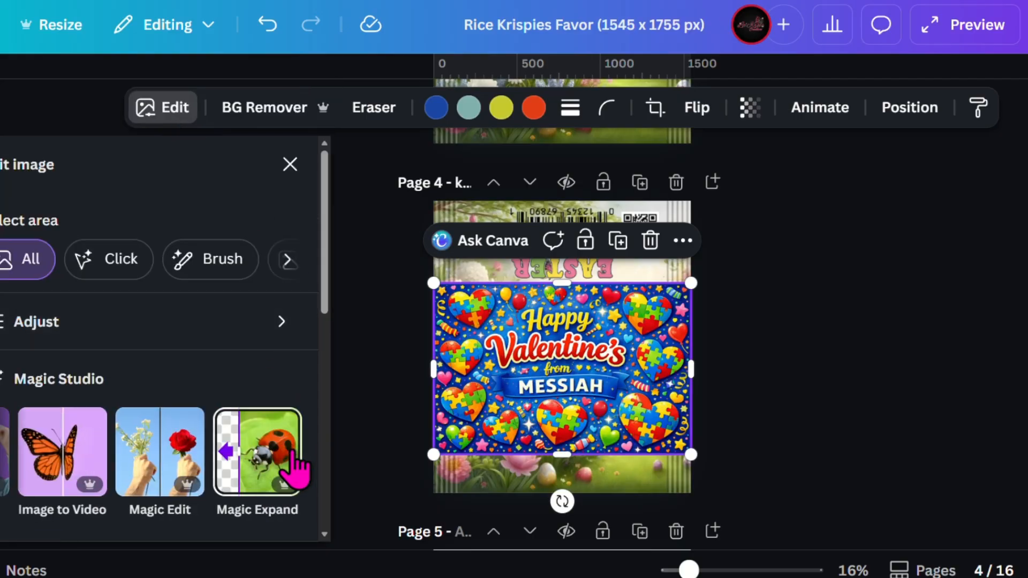
pyautogui.click(247, 471)
pyautogui.click(145, 364)
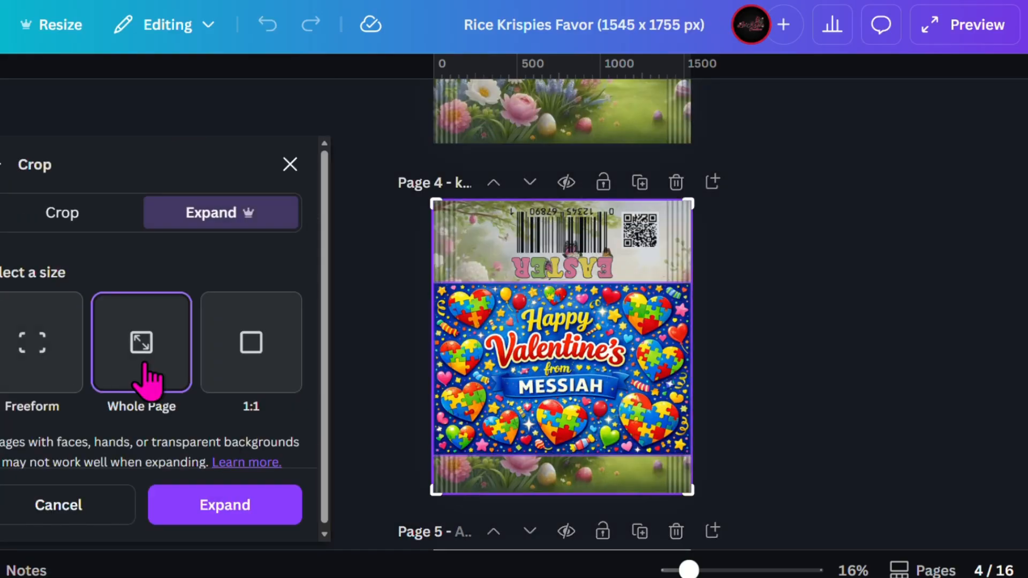
pyautogui.click(224, 511)
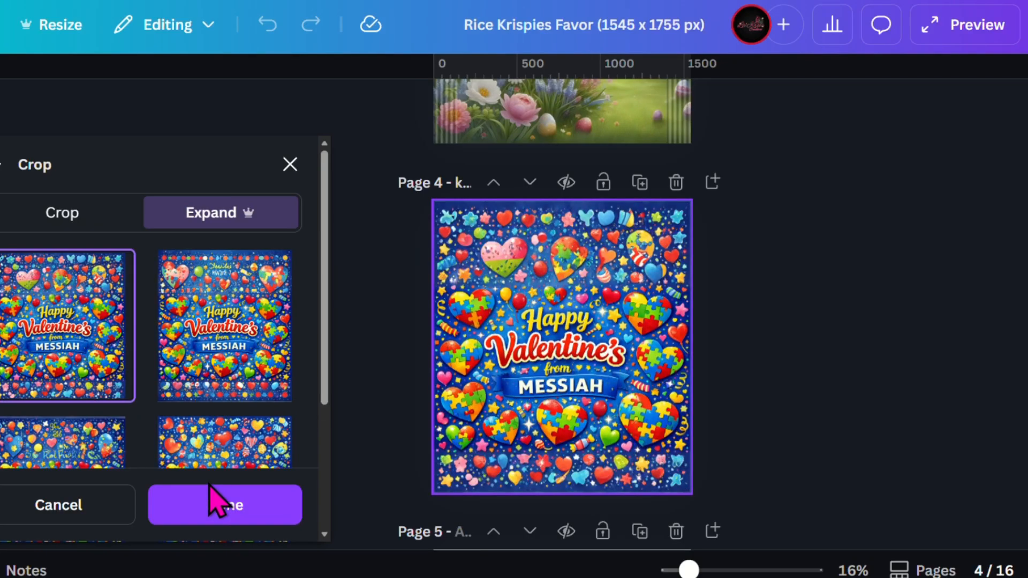
# Compare the generated expansions and apply the first one, with the pink and green heart above the greeting.
pyautogui.scroll(-2, 178, 370)
pyautogui.scroll(2, 174, 369)
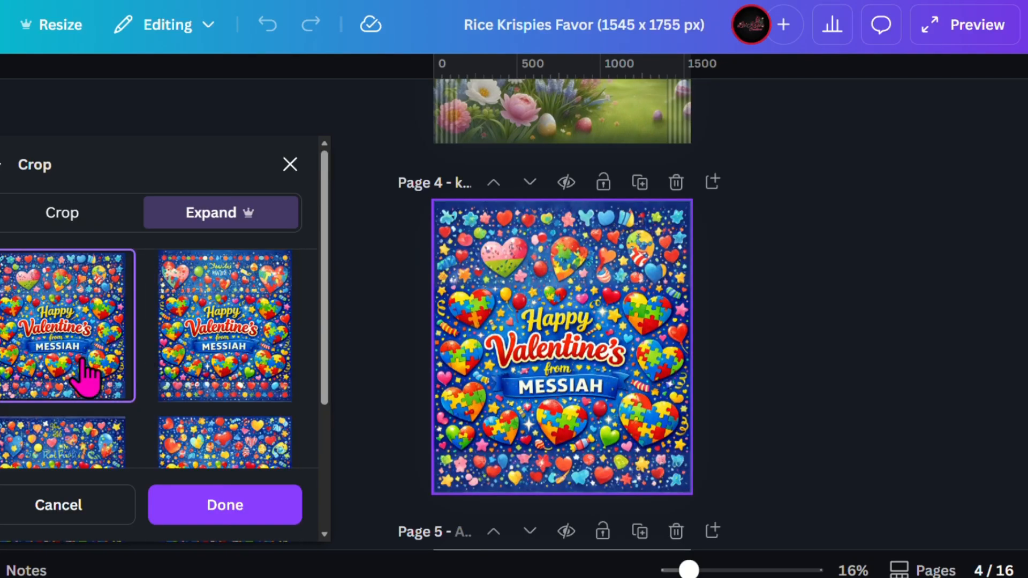
pyautogui.click(207, 358)
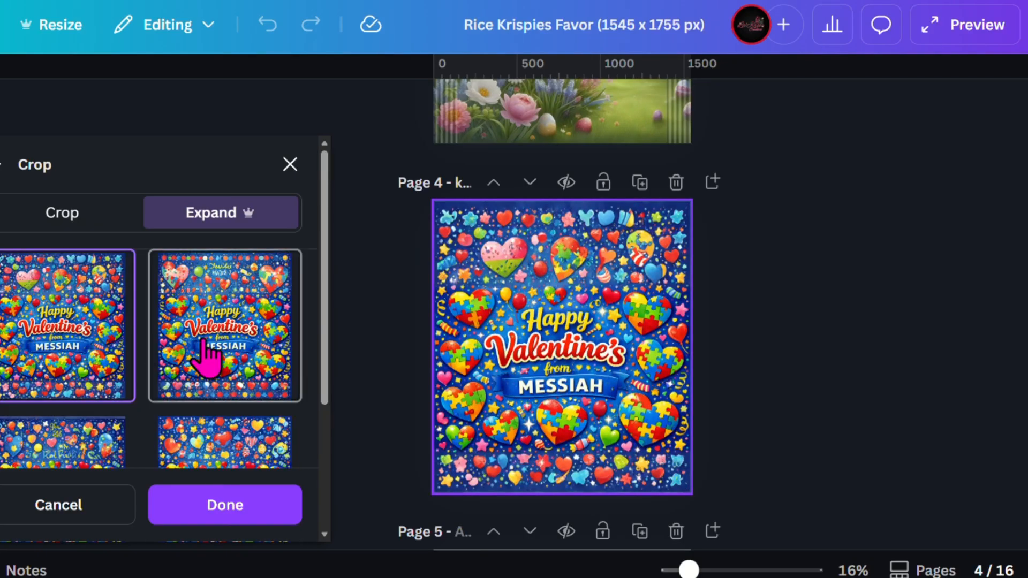
pyautogui.scroll(-2, 67, 407)
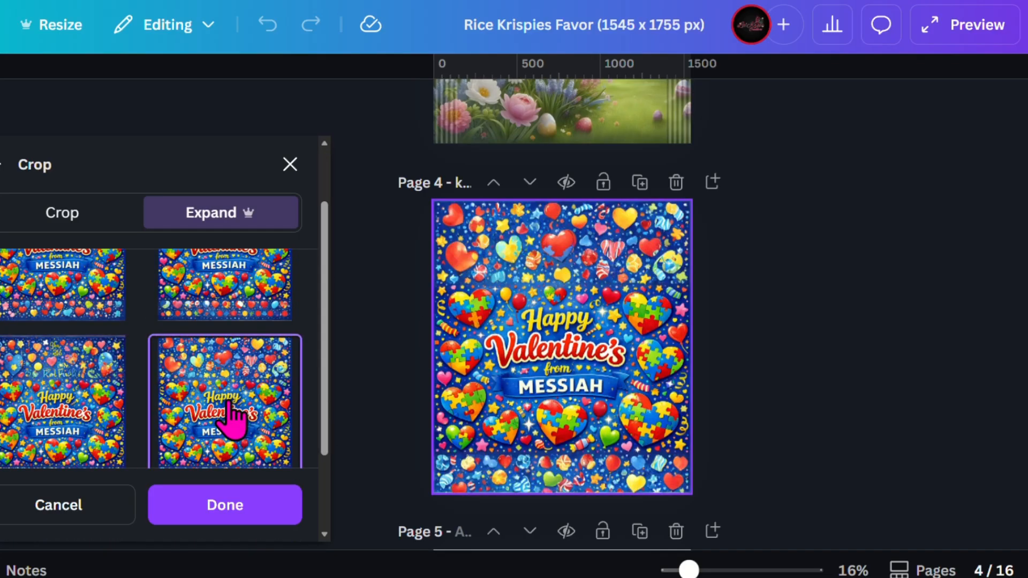
pyautogui.scroll(2, 88, 359)
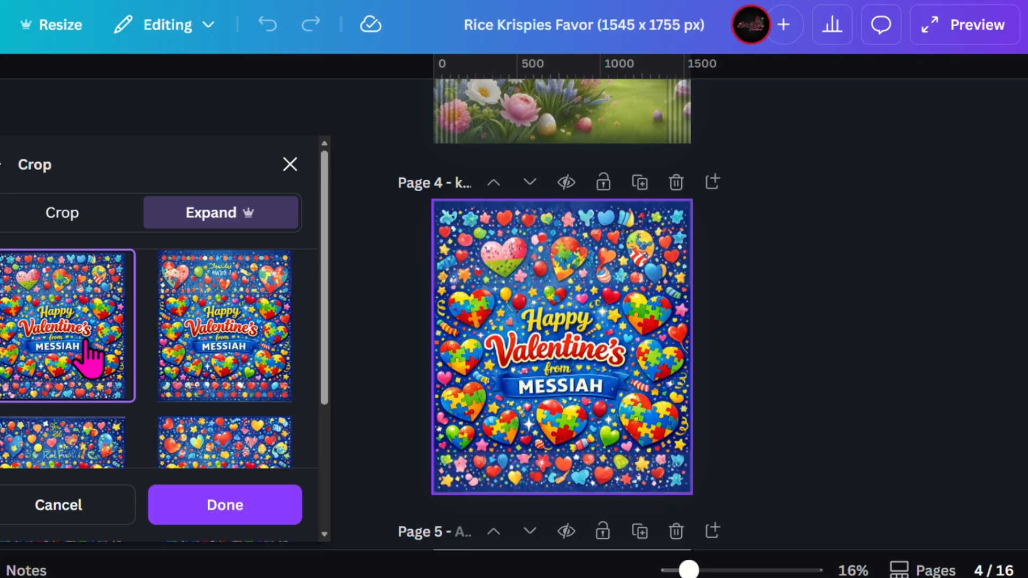
pyautogui.click(225, 504)
pyautogui.click(290, 164)
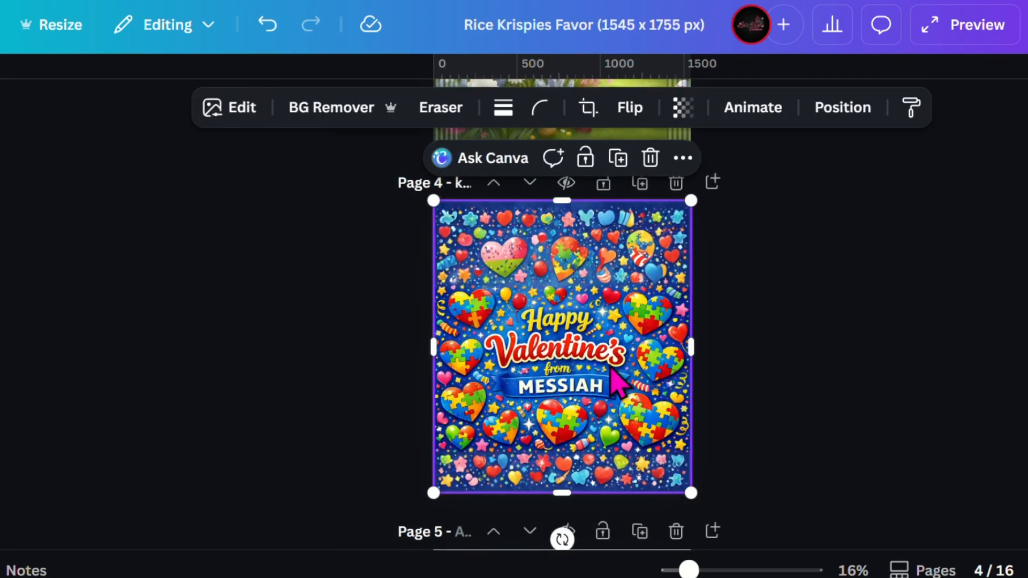
# Send the expanded artwork backward in the layer order, between the Rice Krispies logo and the Easter garden background.
pyautogui.click(859, 107)
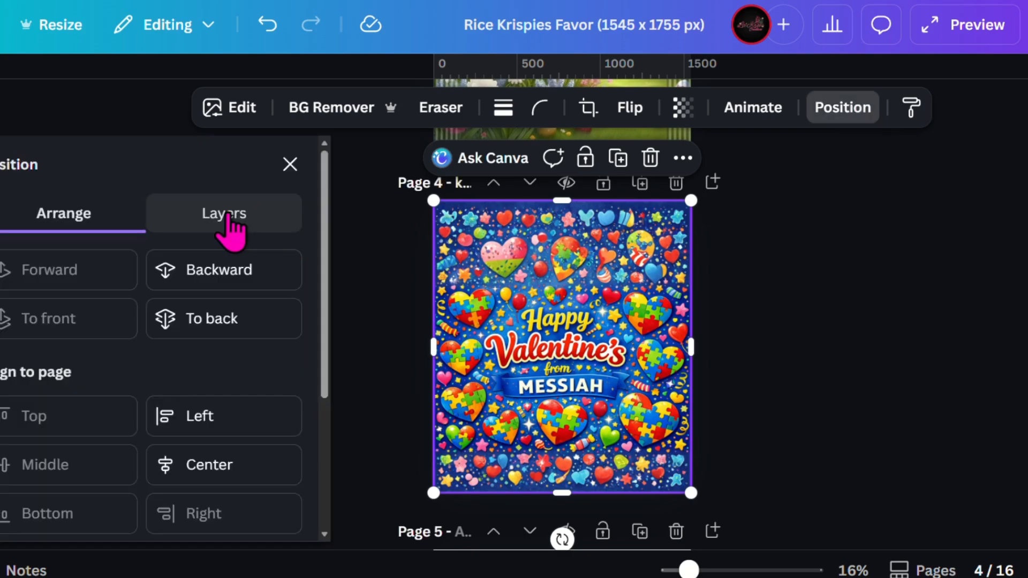
pyautogui.click(223, 210)
pyautogui.scroll(-2, 184, 355)
pyautogui.moveTo(177, 289); pyautogui.dragTo(183, 428)
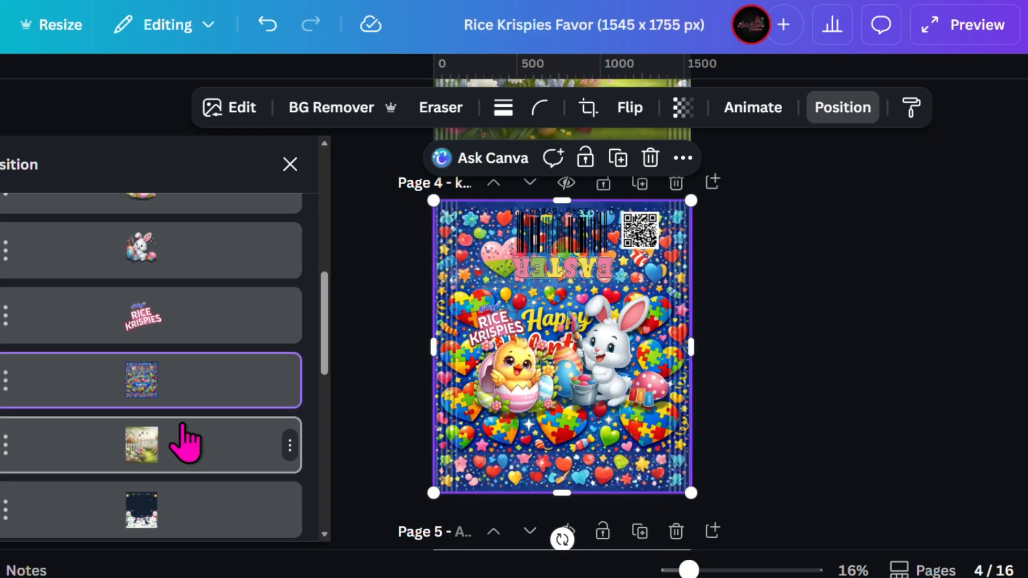
# Remove the bunny and the hatching chick from page 4 by moving them off the page.
pyautogui.moveTo(618, 367); pyautogui.dragTo(955, 375)
pyautogui.moveTo(518, 398); pyautogui.dragTo(343, 391)
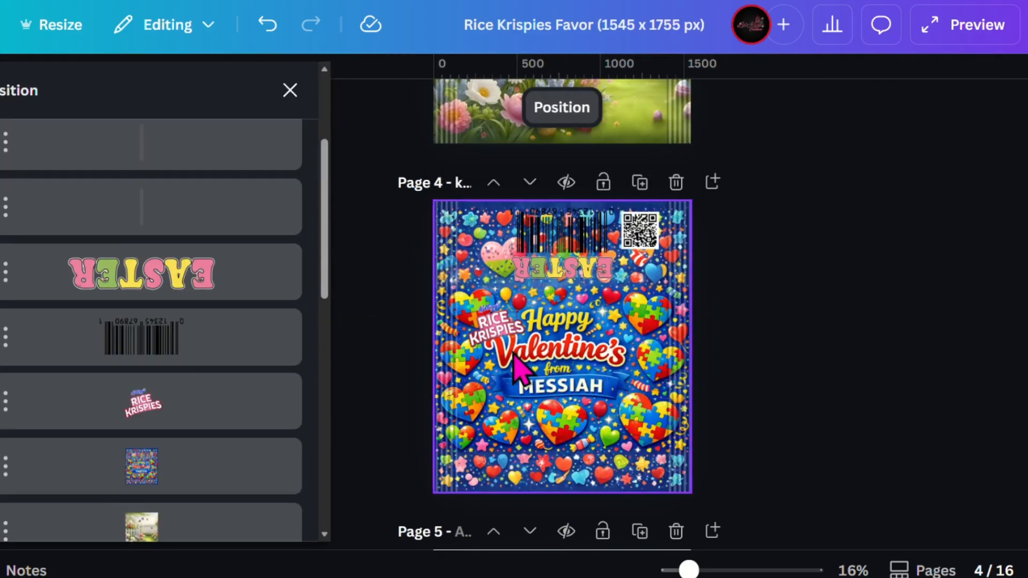
# Remove the EASTER lettering from page 4 by moving it off the page.
pyautogui.click(166, 287)
pyautogui.moveTo(583, 271); pyautogui.dragTo(908, 306)
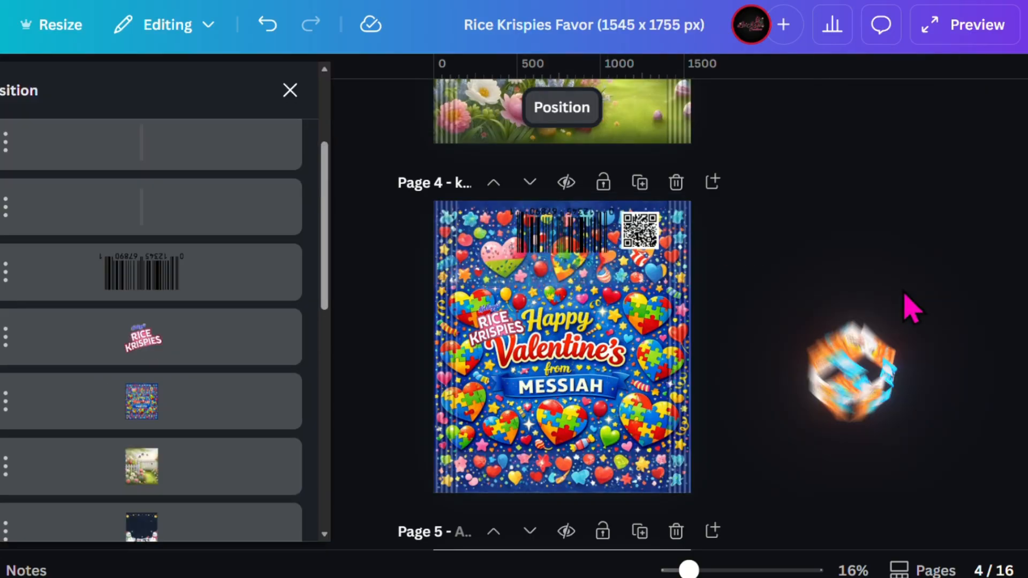
# Recolor the red part of the Rice Krispies logo on page 4 dark blue and nudge the logo slightly upward.
pyautogui.click(493, 321)
pyautogui.click(468, 107)
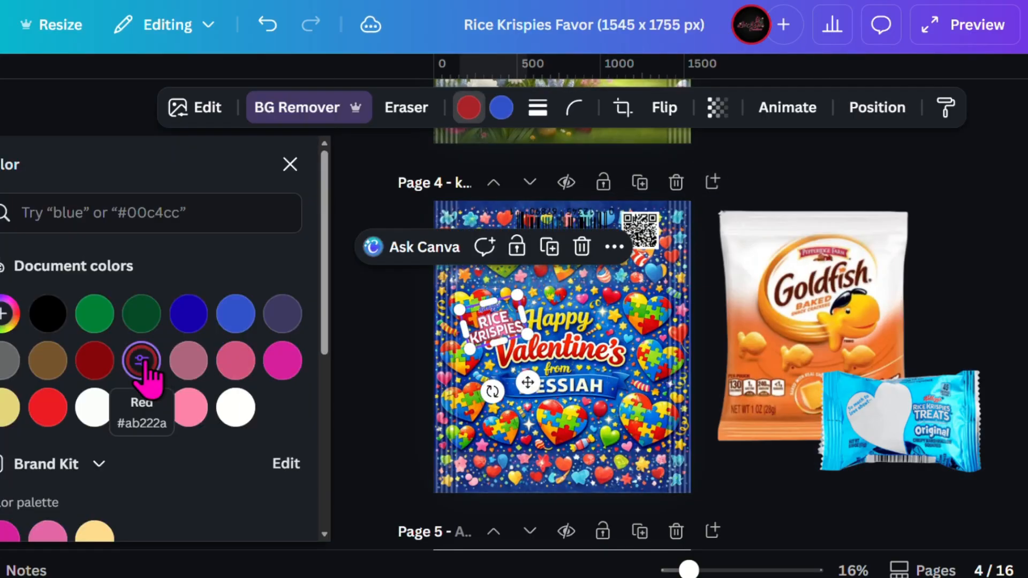
pyautogui.click(189, 313)
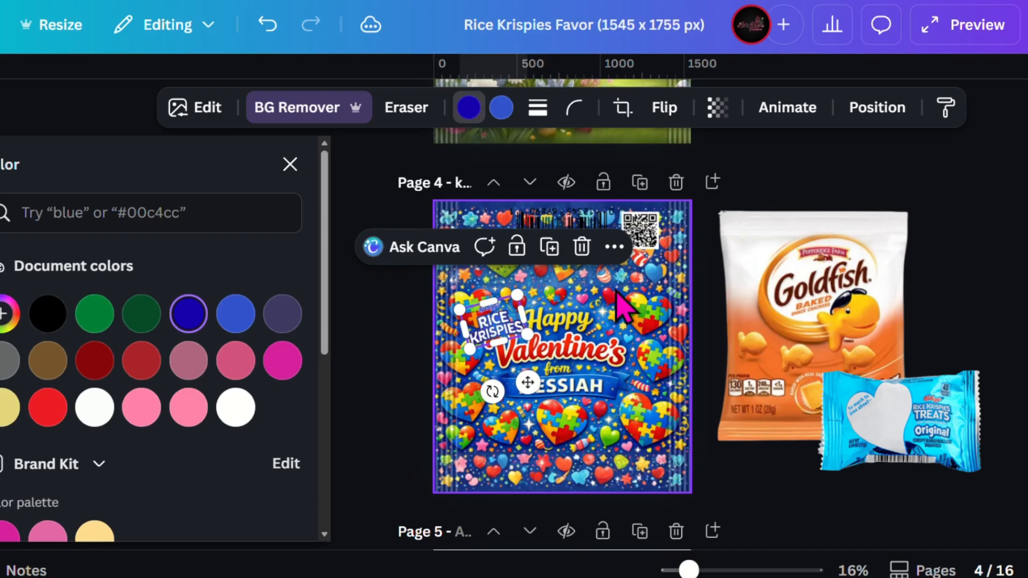
pyautogui.click(616, 292)
pyautogui.moveTo(491, 322); pyautogui.dragTo(492, 314)
# Shift the Valentine's artwork slightly down and extend its upper and lower edges beyond page 4.
pyautogui.click(581, 455)
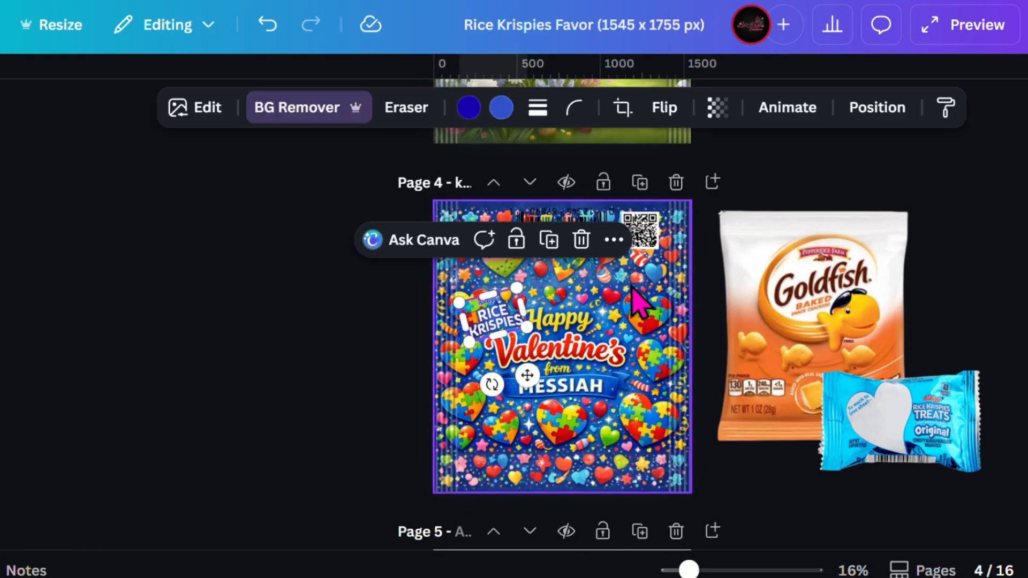
pyautogui.moveTo(581, 449); pyautogui.dragTo(578, 453)
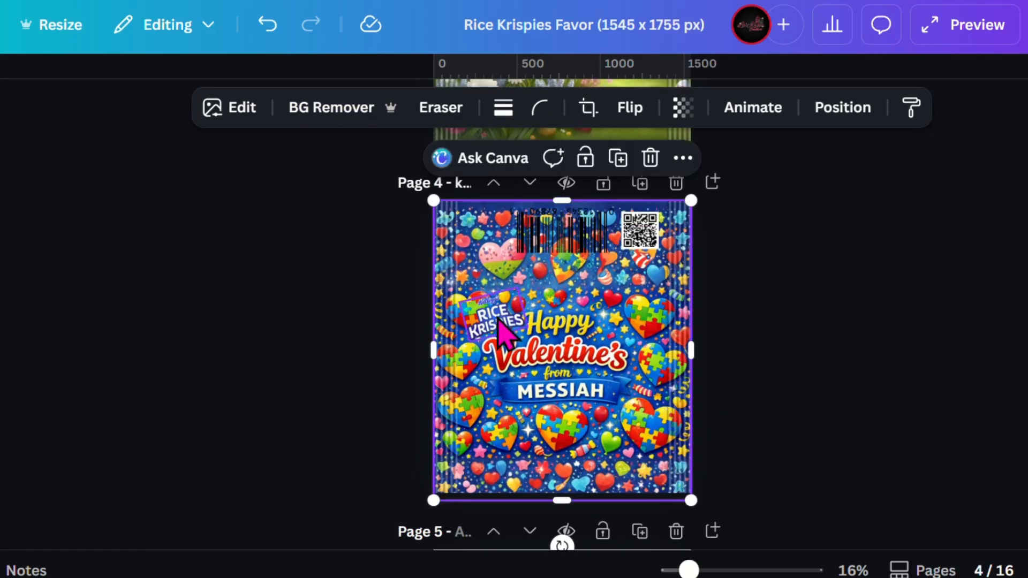
pyautogui.click(495, 320)
pyautogui.click(612, 320)
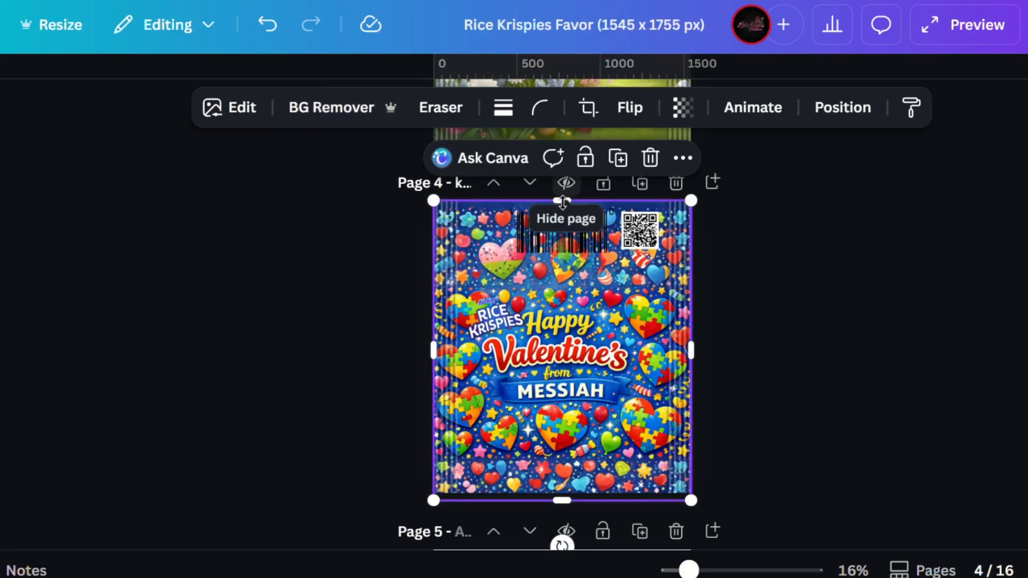
pyautogui.moveTo(562, 201); pyautogui.dragTo(562, 191)
pyautogui.moveTo(565, 502); pyautogui.dragTo(565, 506)
pyautogui.click(401, 417)
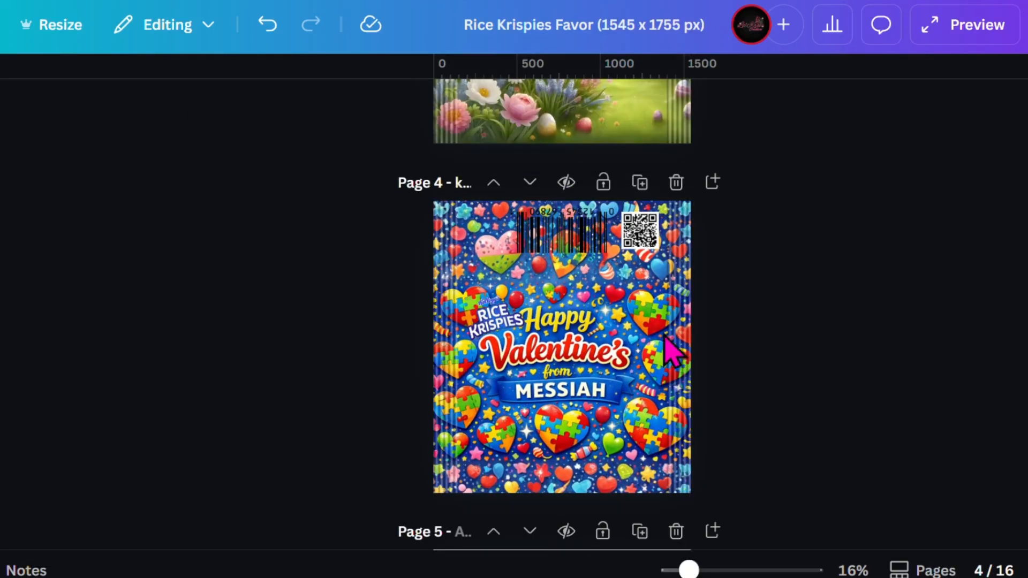
# Shrink the Rice Krispies logo slightly and reposition it just before the word Happy.
pyautogui.click(488, 321)
pyautogui.moveTo(515, 290); pyautogui.dragTo(508, 300)
pyautogui.moveTo(488, 320); pyautogui.dragTo(495, 314)
pyautogui.click(396, 343)
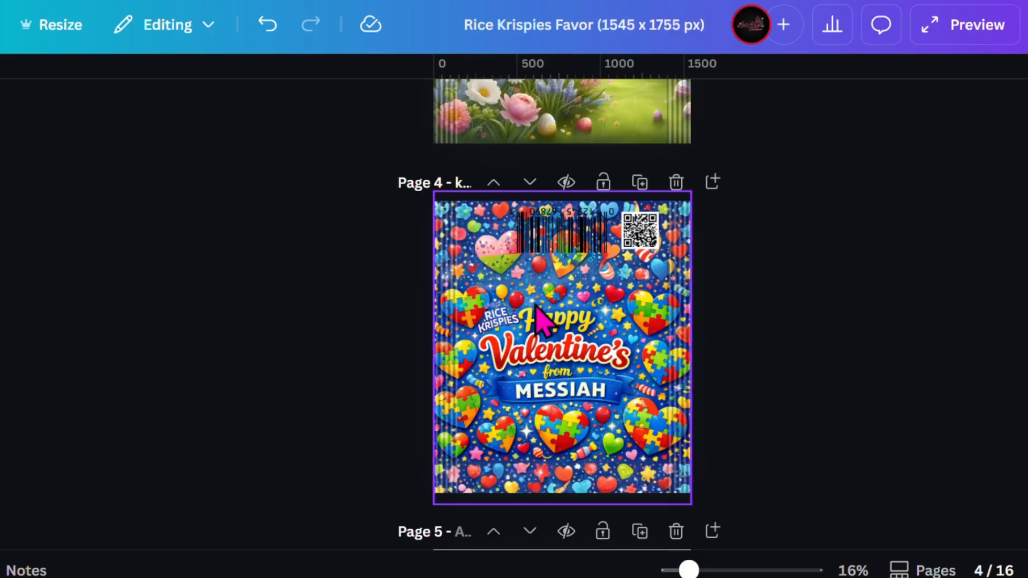
# Add the cartoon mermaid characters image, remove its background and move it onto the Easter design on page 3.
pyautogui.scroll(-1, 834, 488)
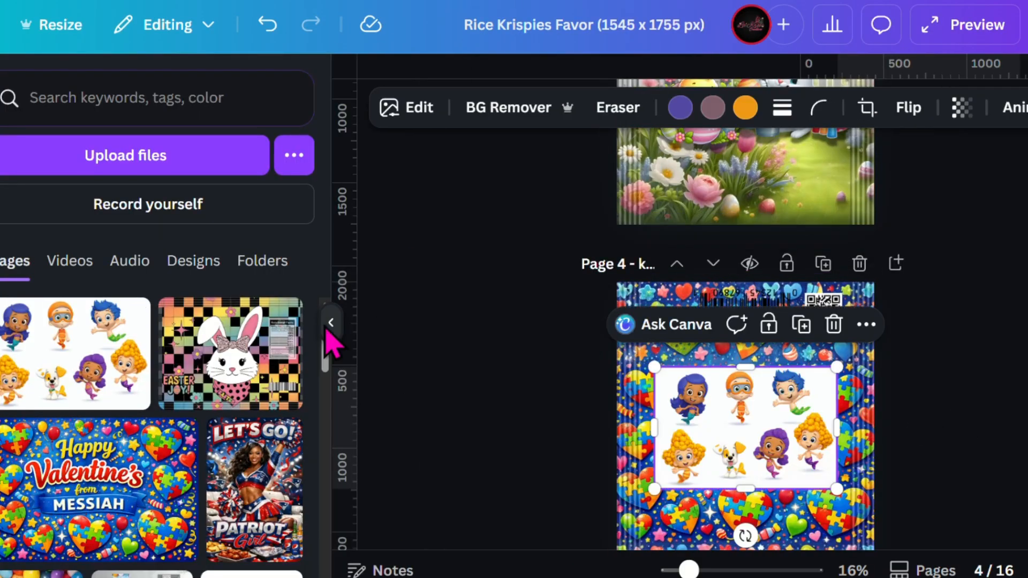
pyautogui.click(328, 337)
pyautogui.click(317, 107)
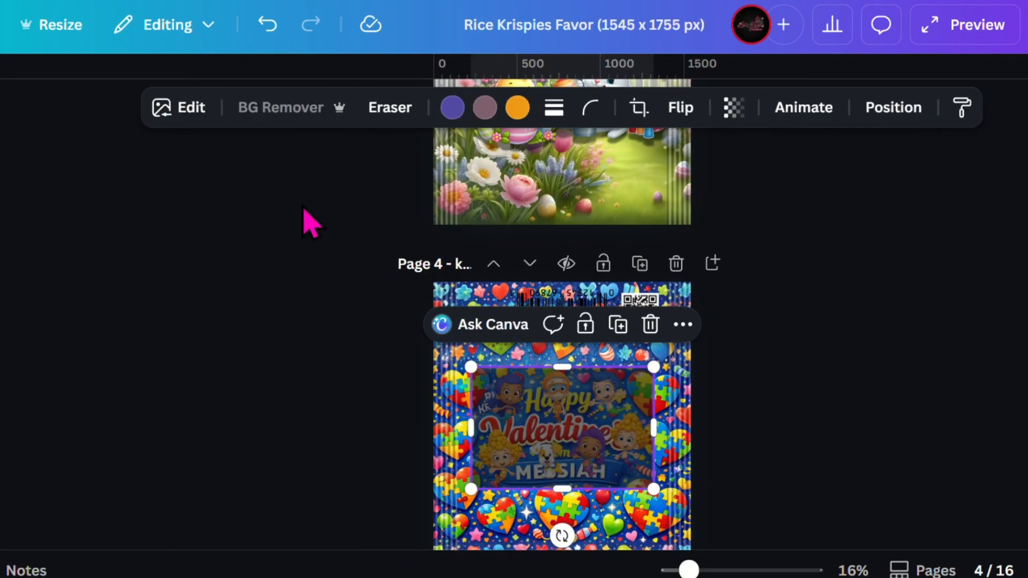
pyautogui.scroll(-3, 581, 272)
pyautogui.scroll(3, 580, 272)
pyautogui.moveTo(567, 383); pyautogui.dragTo(573, 121)
# Upscale the Valentine's background artwork on page 4 with Image Upscaler at 2x.
pyautogui.click(567, 442)
pyautogui.click(231, 108)
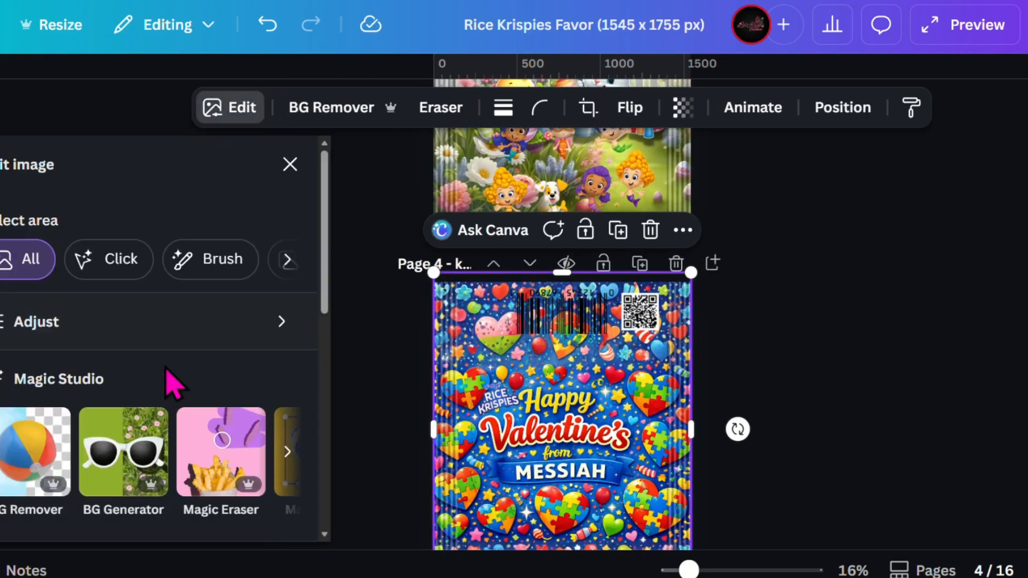
pyautogui.scroll(-5, 165, 367)
pyautogui.click(287, 461)
pyautogui.click(28, 465)
pyautogui.scroll(-2, 138, 420)
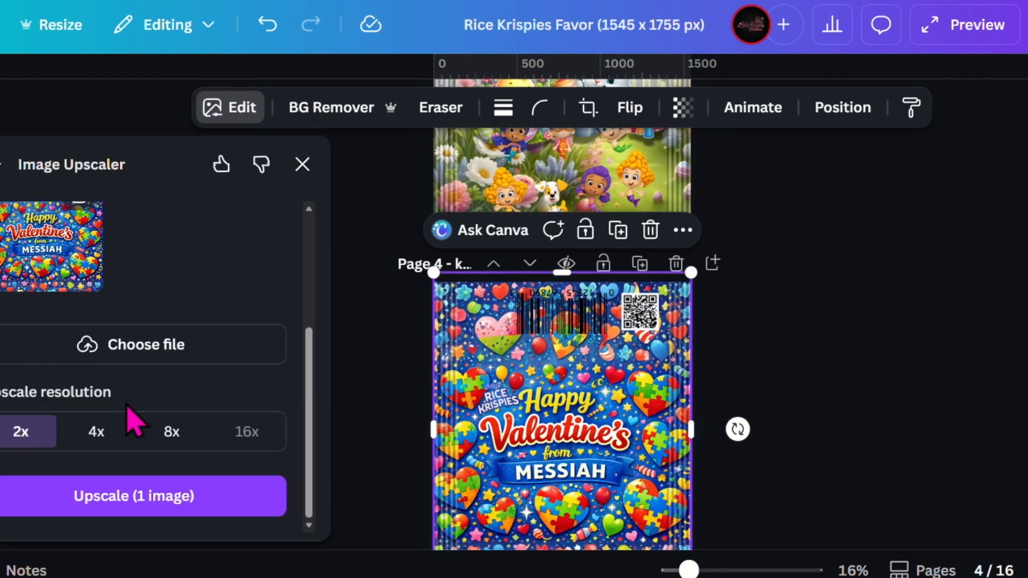
pyautogui.click(146, 500)
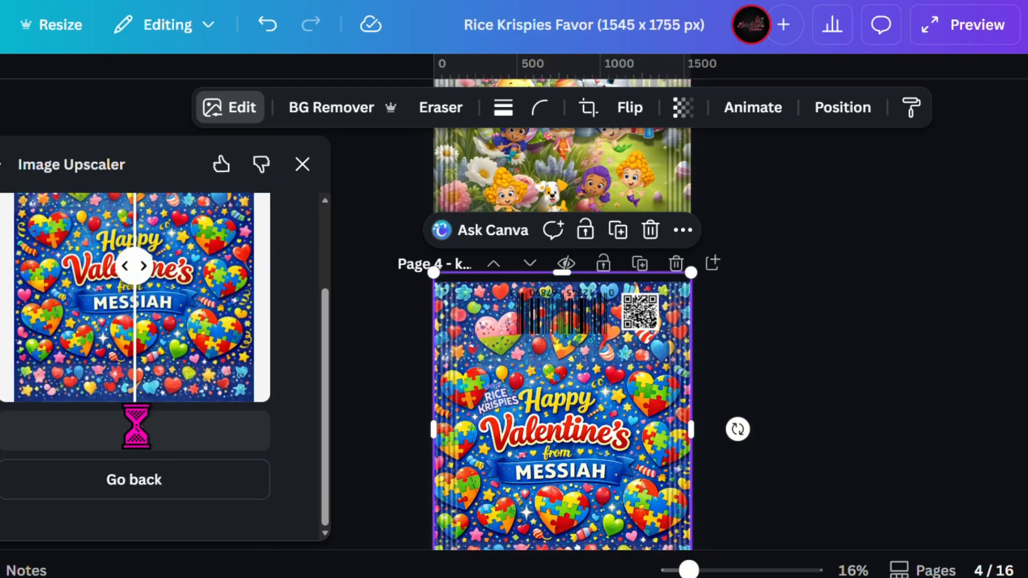
# Upscale the mermaid characters image on page 3 at 2x and replace the original with the result.
pyautogui.click(559, 182)
pyautogui.scroll(-3, 222, 420)
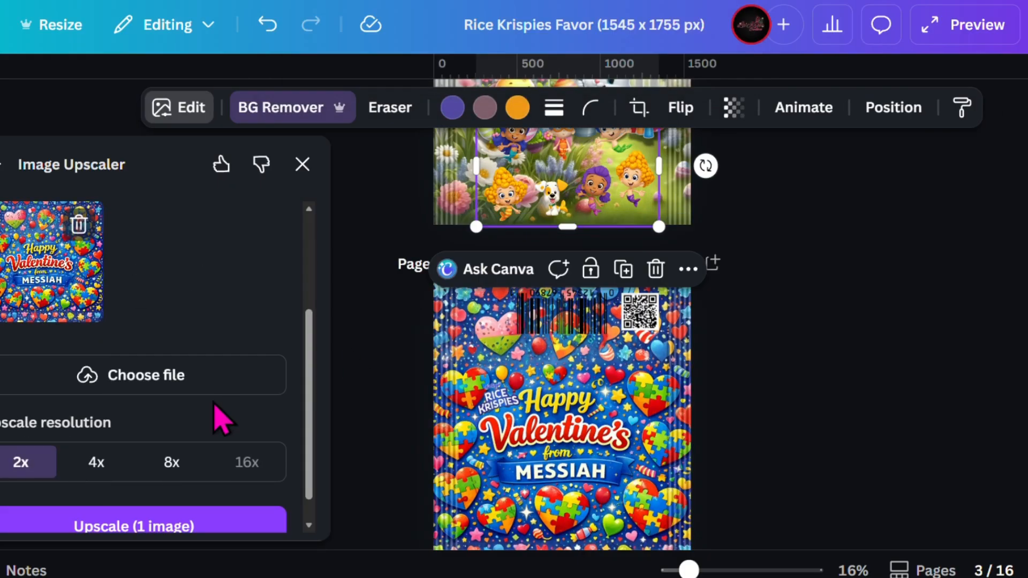
pyautogui.click(560, 383)
pyautogui.click(572, 163)
pyautogui.scroll(-2, 45, 386)
pyautogui.scroll(1, 128, 369)
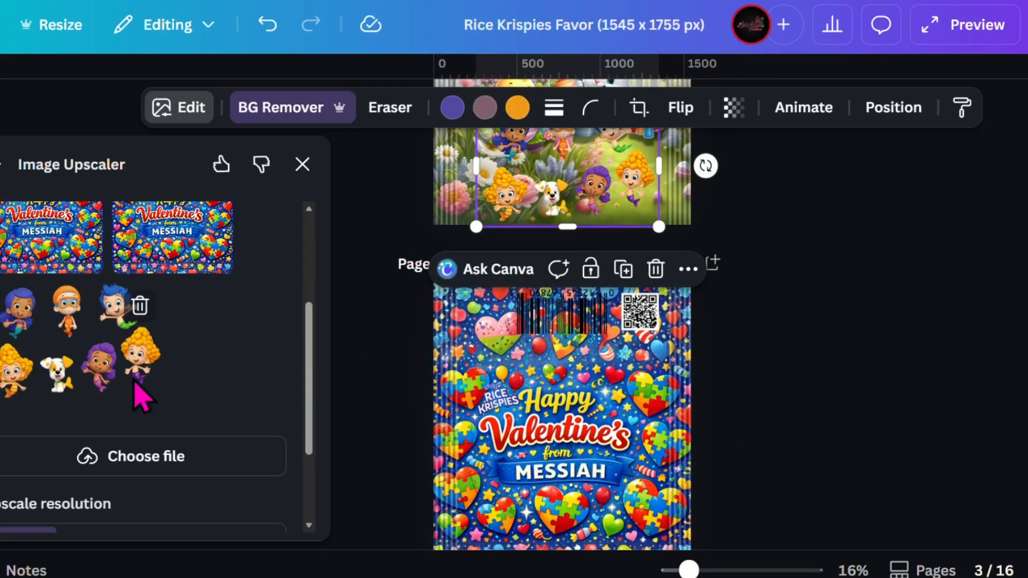
pyautogui.scroll(3, 136, 394)
pyautogui.click(83, 306)
pyautogui.scroll(-5, 99, 375)
pyautogui.click(149, 495)
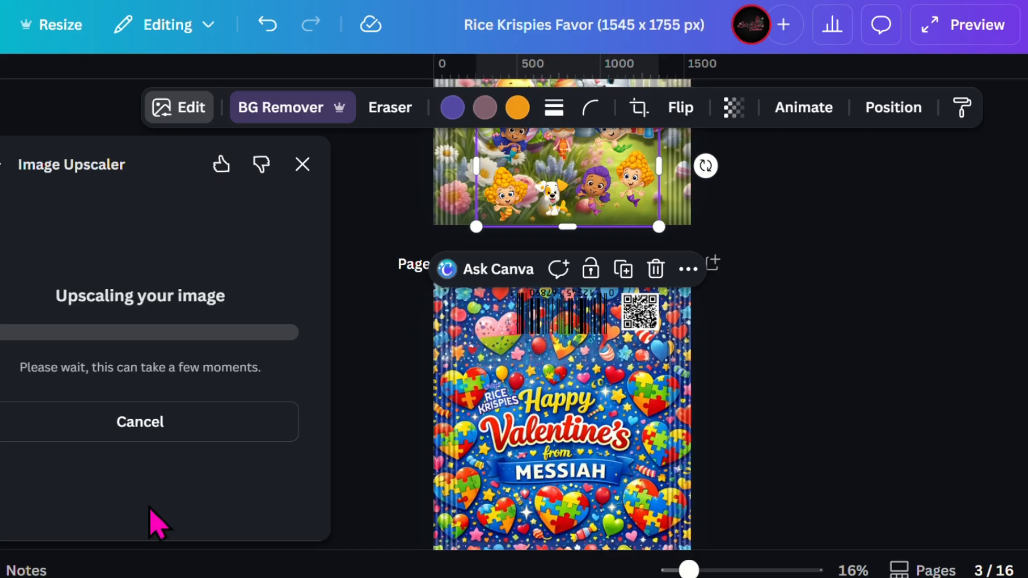
pyautogui.scroll(3, 484, 357)
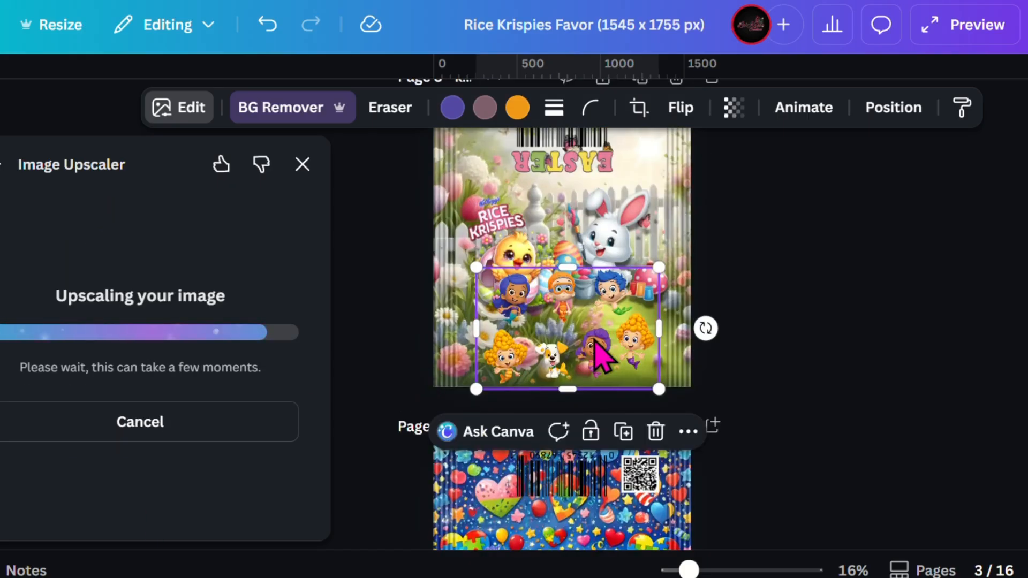
pyautogui.scroll(-3, 185, 407)
pyautogui.click(184, 433)
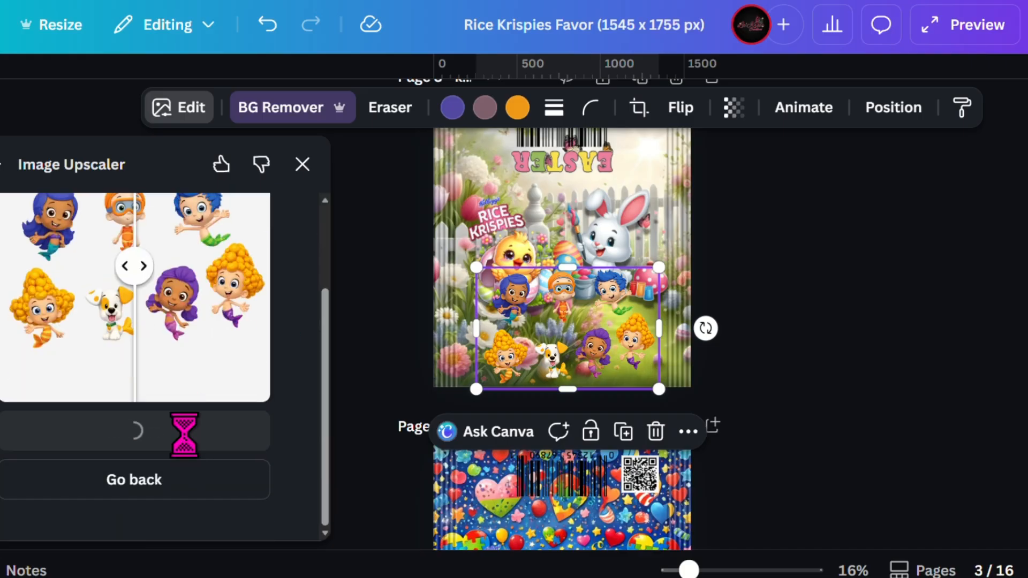
pyautogui.click(511, 471)
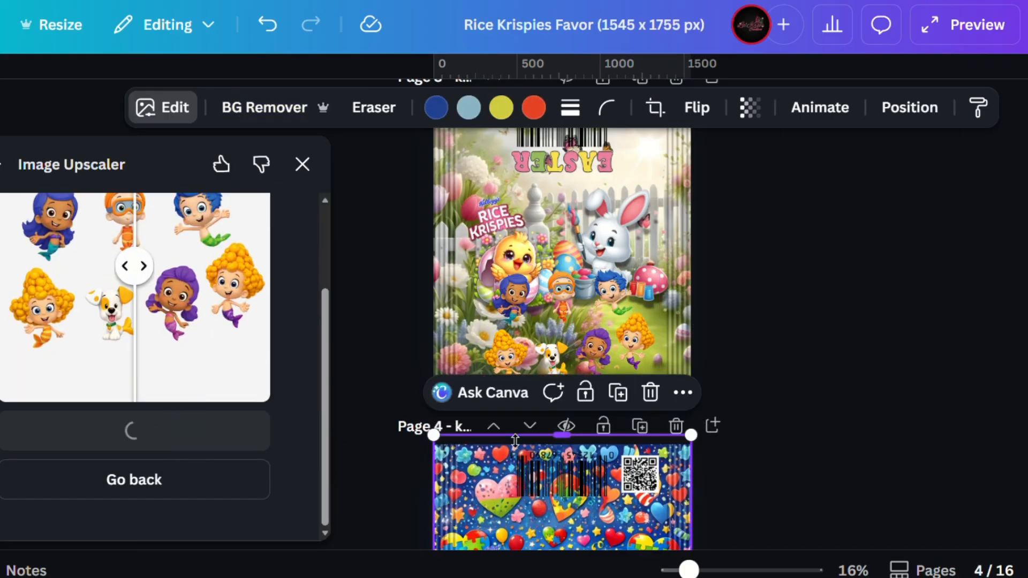
# Crop a copy of the characters image to the orange-haired character with goggles and place it near the puzzle hearts below MESSIAH.
pyautogui.click(573, 321)
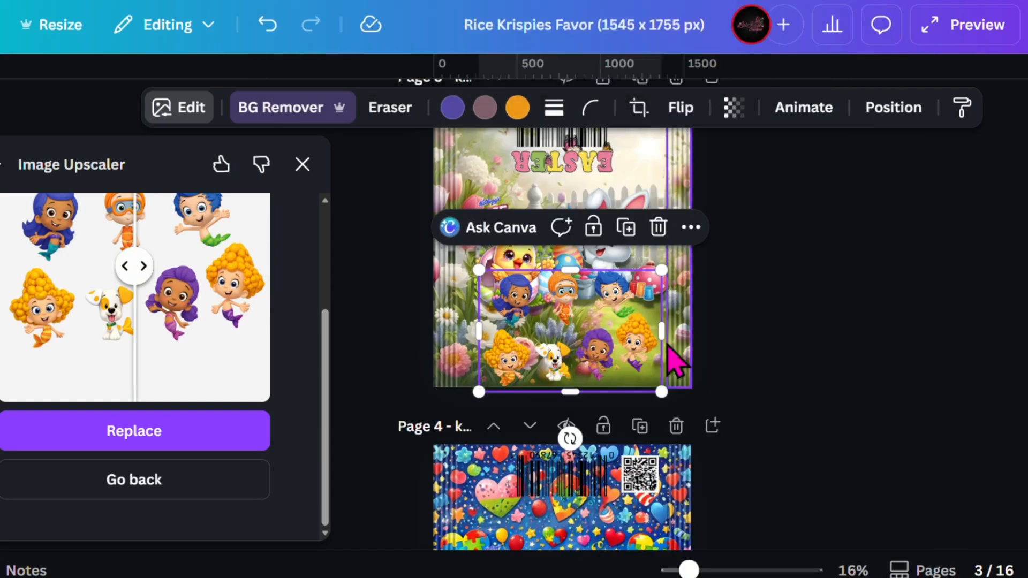
pyautogui.moveTo(661, 332); pyautogui.dragTo(584, 333)
pyautogui.moveTo(479, 331); pyautogui.dragTo(538, 338)
pyautogui.moveTo(562, 390); pyautogui.dragTo(540, 448)
pyautogui.click(737, 311)
pyautogui.click(531, 429)
pyautogui.moveTo(526, 424); pyautogui.dragTo(526, 452)
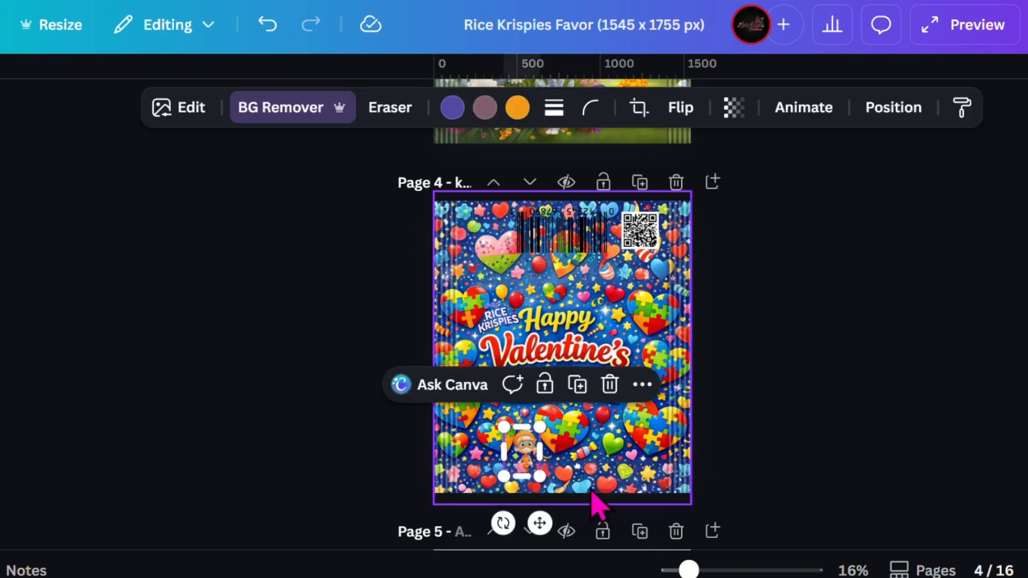
pyautogui.click(752, 332)
pyautogui.click(521, 457)
pyautogui.click(768, 430)
pyautogui.click(523, 453)
# Crop another copy of the characters image to the curly yellow-haired mermaid and move it onto the upper part of page 4.
pyautogui.scroll(6, 582, 382)
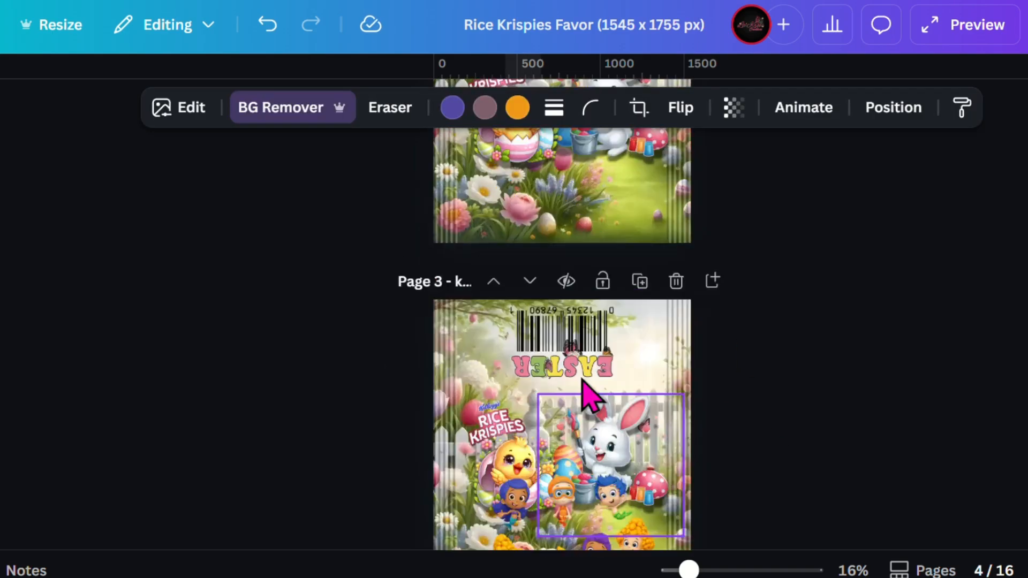
pyautogui.scroll(-1, 582, 385)
pyautogui.rightClick(549, 465)
pyautogui.click(643, 157)
pyautogui.scroll(-2, 642, 300)
pyautogui.moveTo(663, 333); pyautogui.dragTo(539, 333)
pyautogui.moveTo(509, 273); pyautogui.dragTo(509, 328)
pyautogui.scroll(-2, 509, 342)
pyautogui.moveTo(507, 197); pyautogui.dragTo(499, 351)
# Flip the yellow-haired mermaid vertically and position it over the pink and green heart above the Rice Krispies logo.
pyautogui.click(680, 107)
pyautogui.click(688, 170)
pyautogui.moveTo(530, 377); pyautogui.dragTo(524, 367)
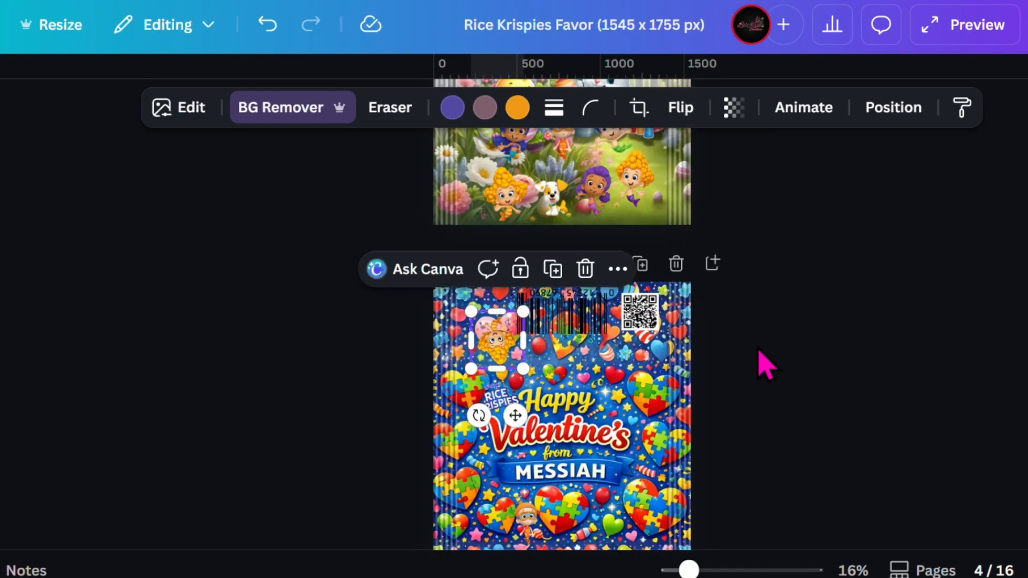
pyautogui.moveTo(499, 336); pyautogui.dragTo(500, 348)
pyautogui.click(854, 324)
# Apply an Outline shadow effect to the upside-down yellow-haired mermaid.
pyautogui.scroll(-2, 861, 338)
pyautogui.click(496, 265)
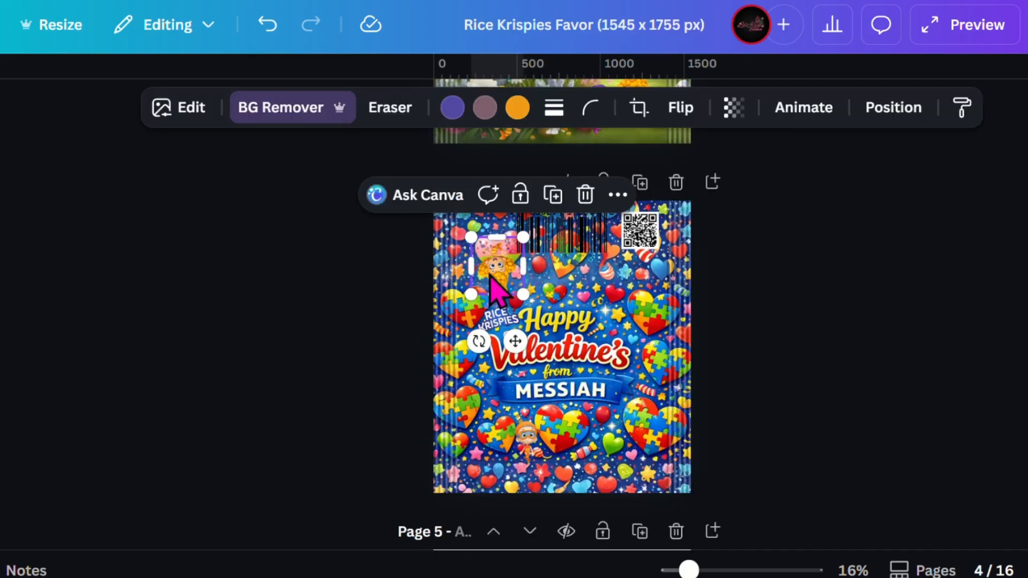
pyautogui.click(179, 108)
pyautogui.scroll(-2, 157, 415)
pyautogui.click(220, 401)
# Set the mermaid's outline color to red #C80A27 and its intensity to 42.
pyautogui.scroll(-1, 224, 387)
pyautogui.click(247, 333)
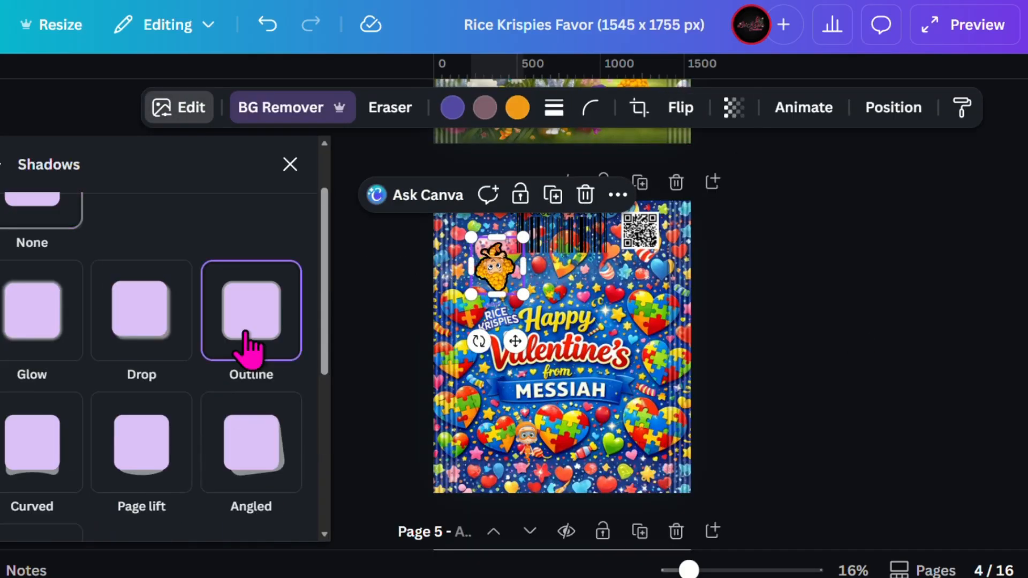
pyautogui.scroll(-4, 274, 387)
pyautogui.click(292, 433)
pyautogui.moveTo(298, 332); pyautogui.dragTo(581, 379)
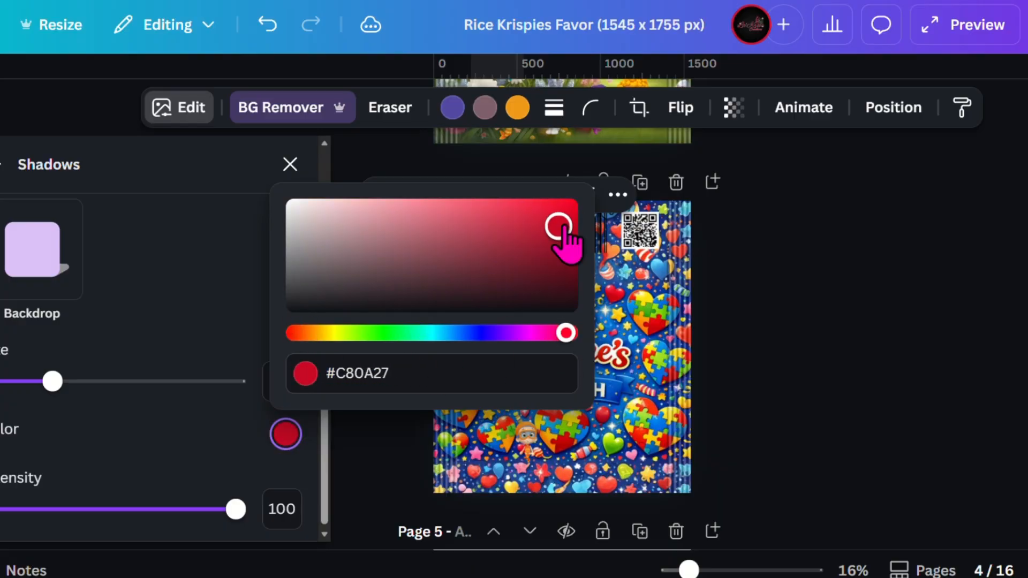
pyautogui.click(103, 475)
pyautogui.moveTo(235, 508); pyautogui.dragTo(109, 509)
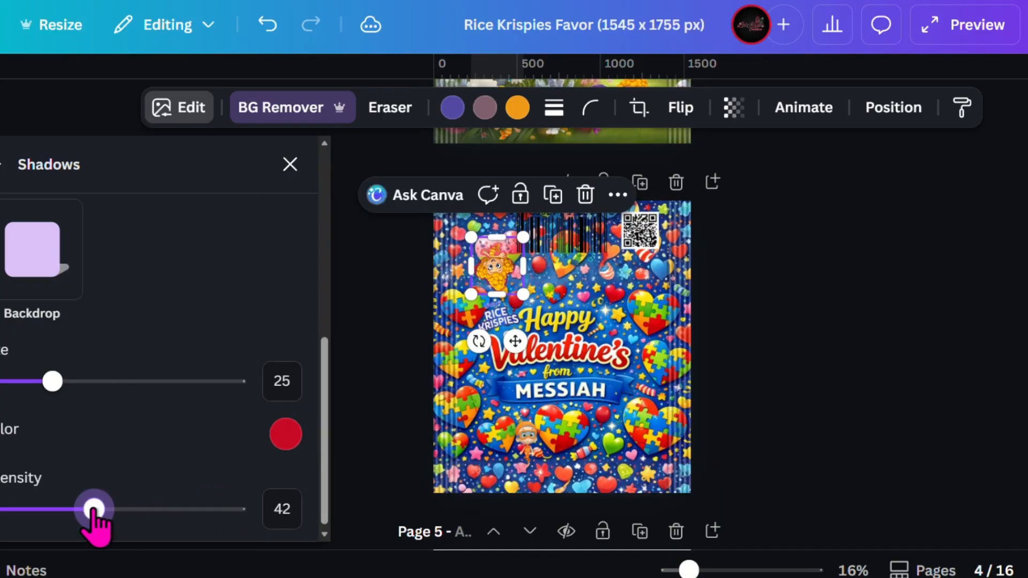
pyautogui.moveTo(527, 299); pyautogui.dragTo(532, 304)
# Change the mermaid's outline color to blue #0D31C8.
pyautogui.click(285, 433)
pyautogui.moveTo(567, 333); pyautogui.dragTo(455, 348)
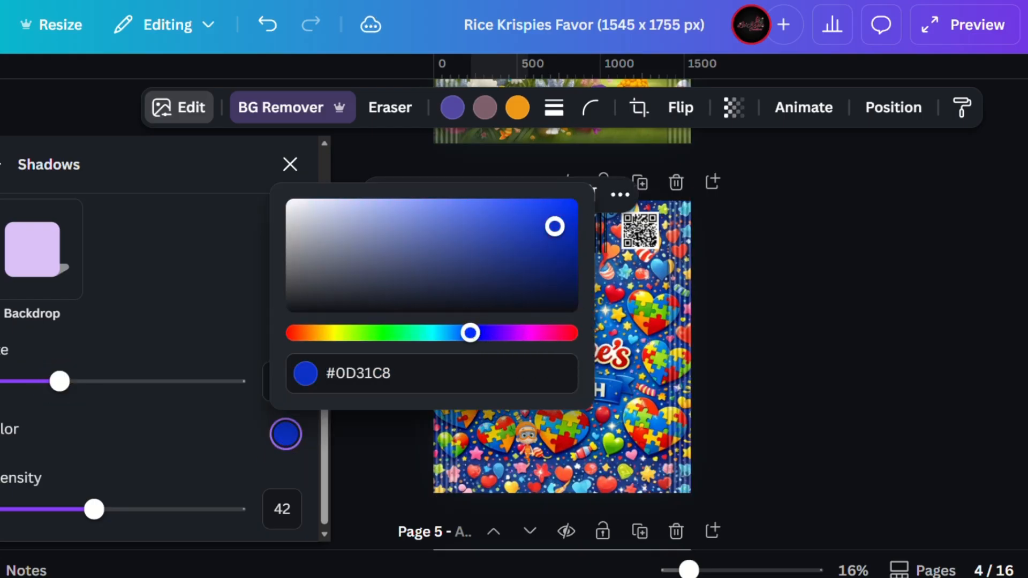
pyautogui.click(364, 467)
# Set both the size and the intensity of the mermaid's outline shadow to 14.
pyautogui.keyDown('ctrl'); pyautogui.scroll(2, 534, 297); pyautogui.keyUp('ctrl')
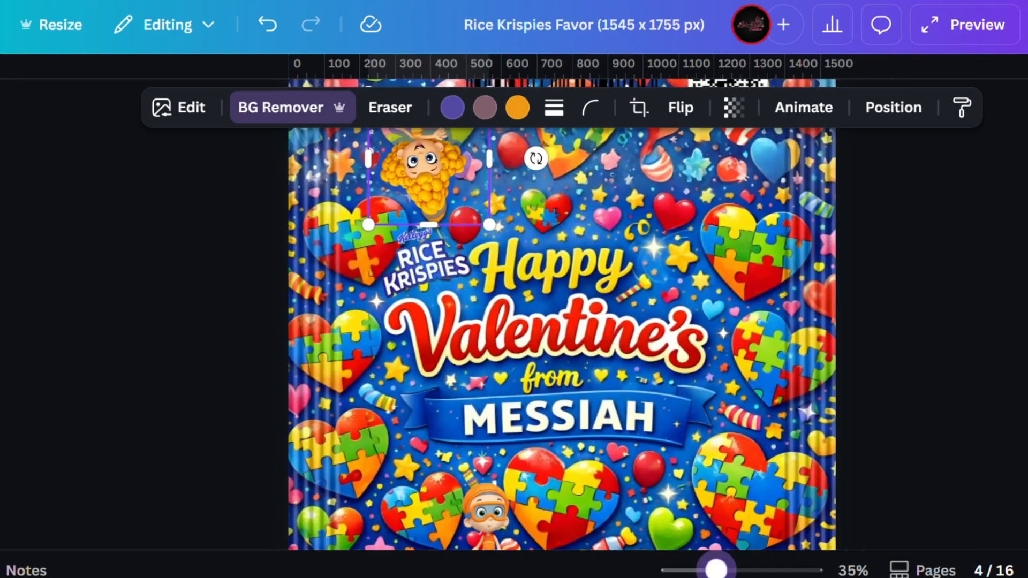
pyautogui.click(179, 107)
pyautogui.click(22, 506)
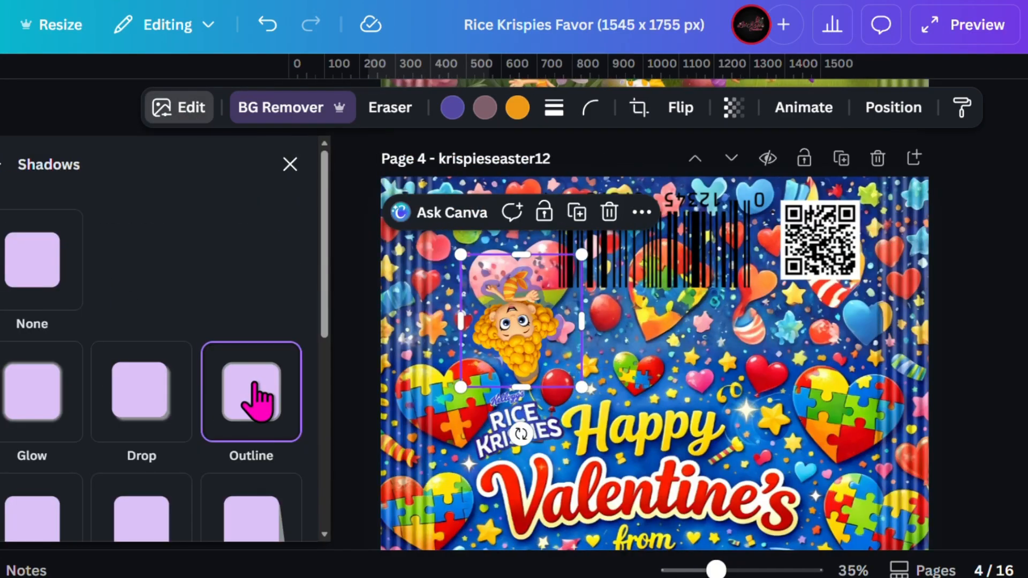
pyautogui.click(88, 535)
pyautogui.moveTo(95, 508); pyautogui.dragTo(8, 509)
pyautogui.moveTo(59, 381); pyautogui.dragTo(26, 381)
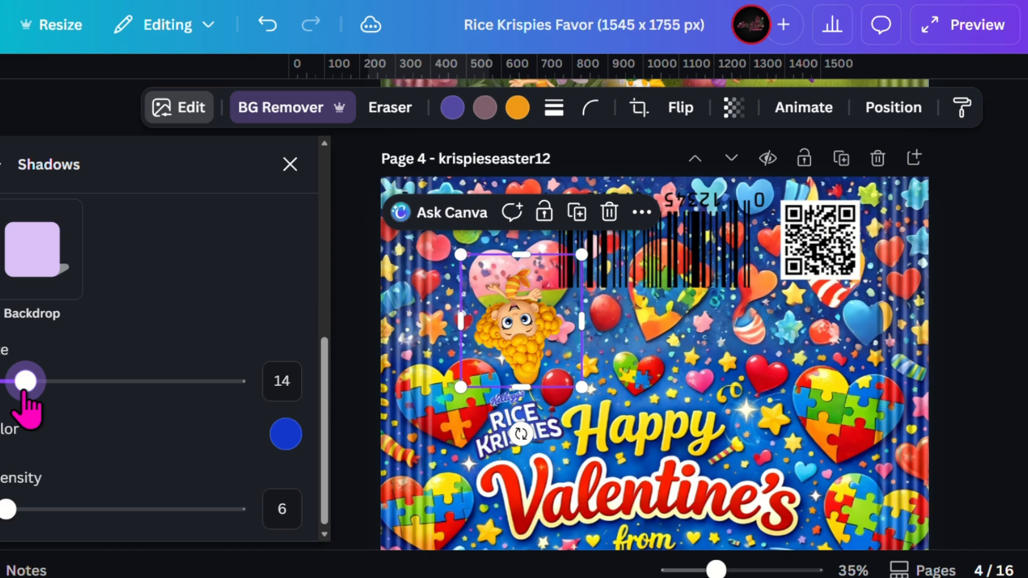
pyautogui.click(289, 164)
# Reposition the goggled character slightly so that it sits between the two puzzle hearts below the MESSIAH banner.
pyautogui.keyDown('ctrl'); pyautogui.scroll(-4, 746, 443); pyautogui.keyUp('ctrl')
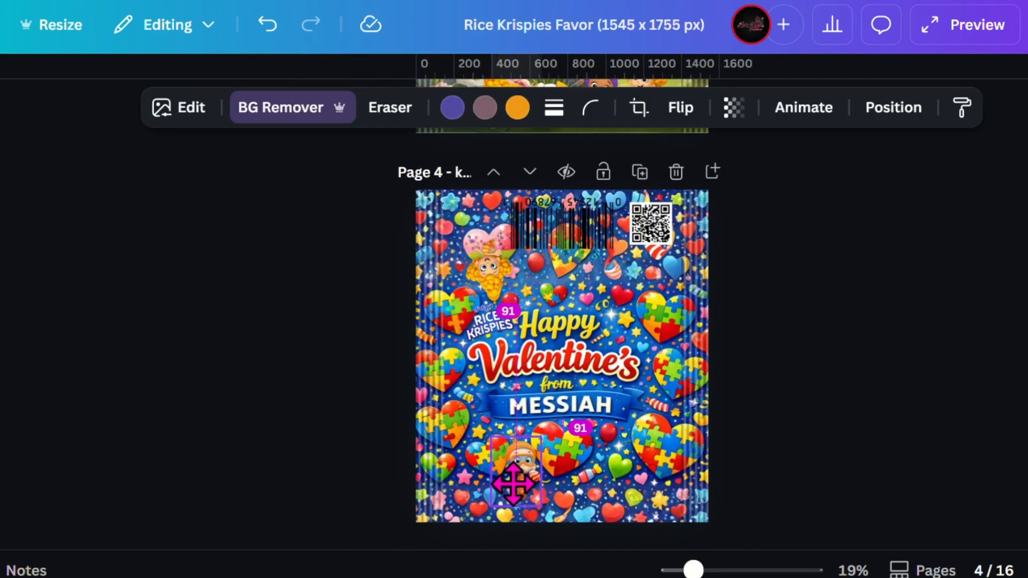
pyautogui.click(524, 481)
pyautogui.click(805, 390)
pyautogui.click(702, 220)
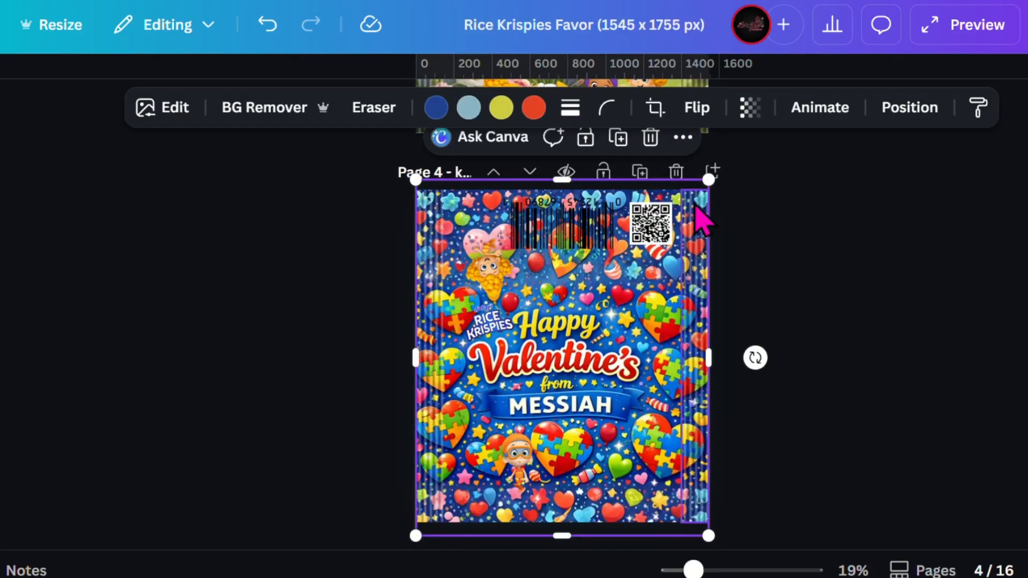
pyautogui.click(904, 112)
pyautogui.scroll(-10, 202, 332)
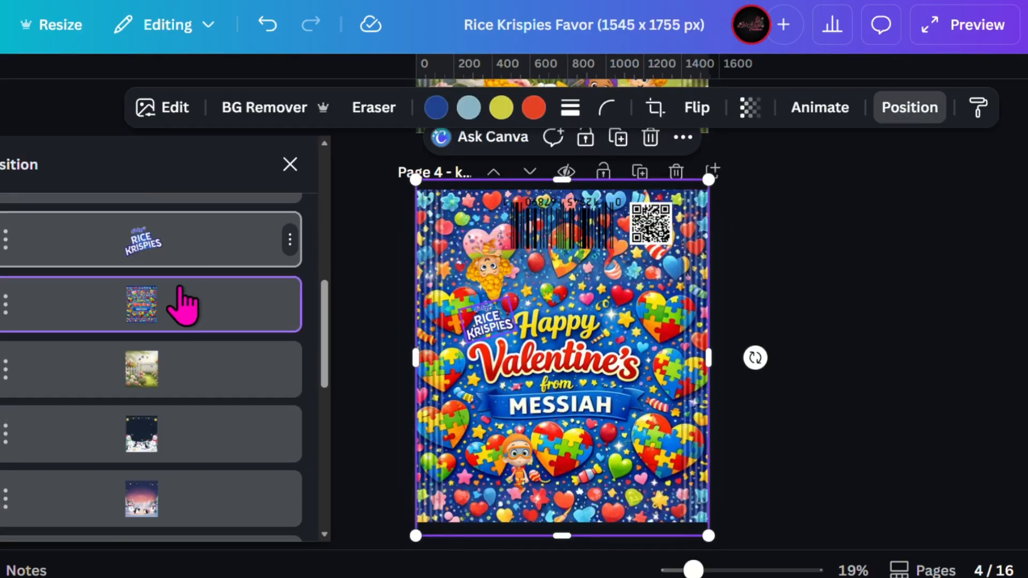
pyautogui.click(289, 165)
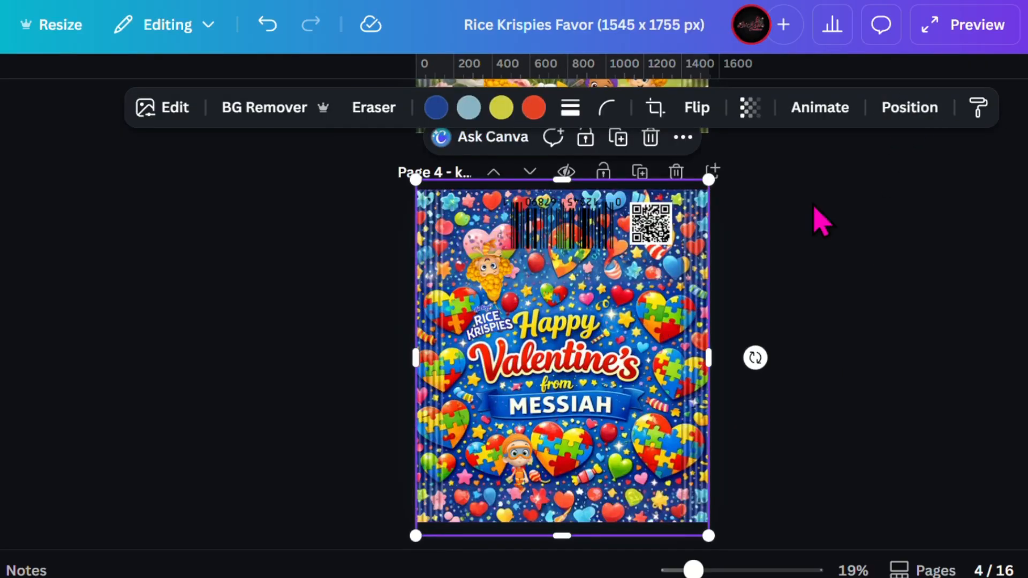
# Move the QR code slightly inward from page 4's upper-right corner, closer to the barcode.
pyautogui.click(643, 229)
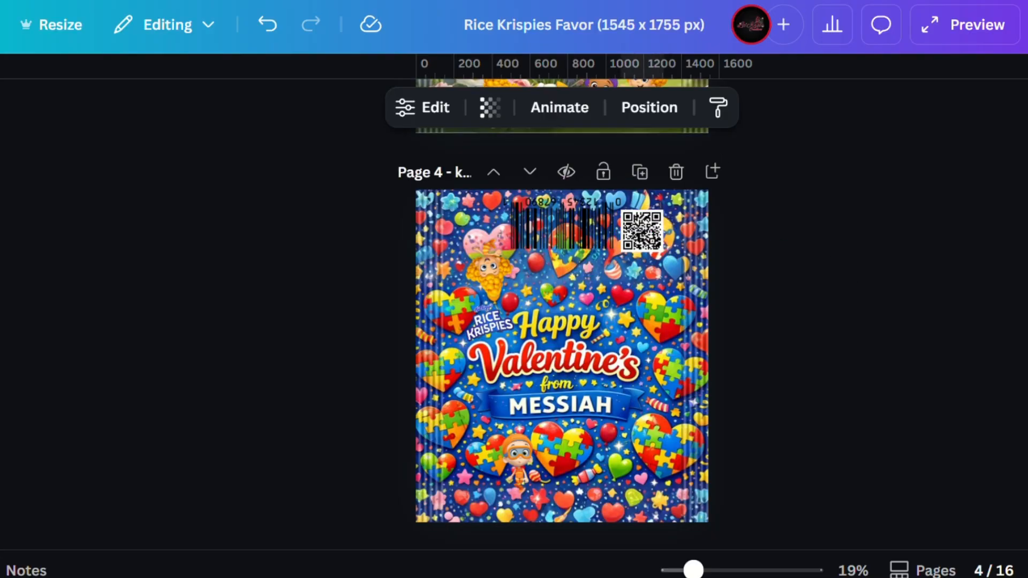
pyautogui.click(934, 271)
pyautogui.click(669, 321)
# Download the Rice Krispies wrapper design as a PNG at 1,545 × 1,755 px.
pyautogui.click(1023, 24)
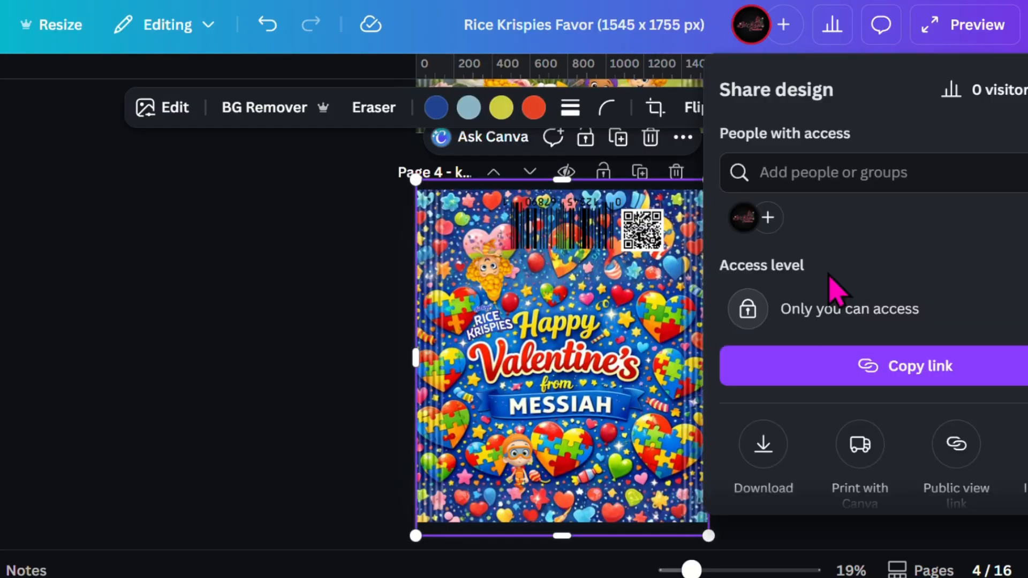
pyautogui.click(766, 446)
pyautogui.click(868, 360)
pyautogui.click(803, 98)
pyautogui.click(939, 301)
pyautogui.click(878, 164)
pyautogui.click(950, 282)
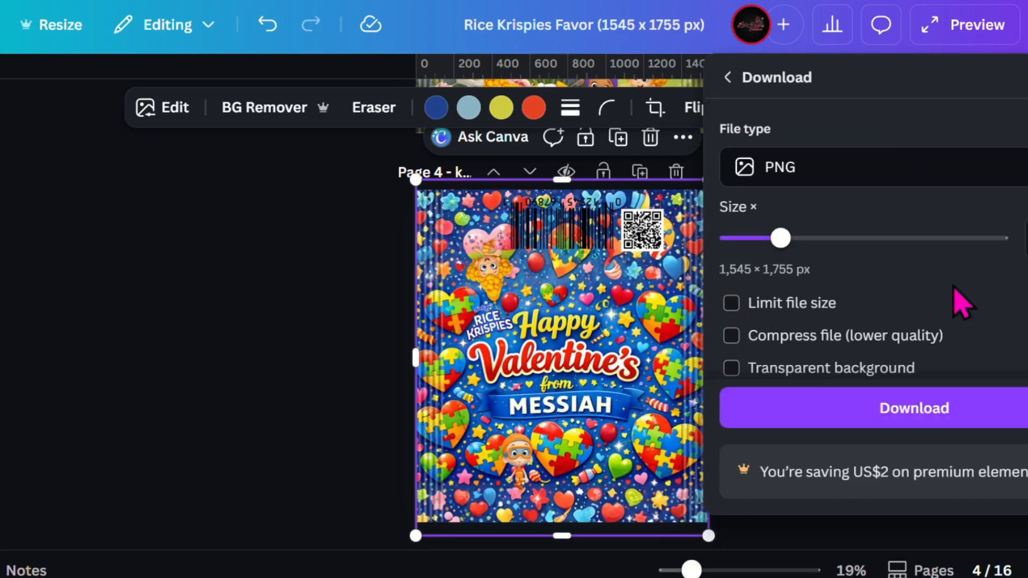
pyautogui.scroll(-3, 952, 284)
pyautogui.click(733, 205)
pyautogui.click(934, 408)
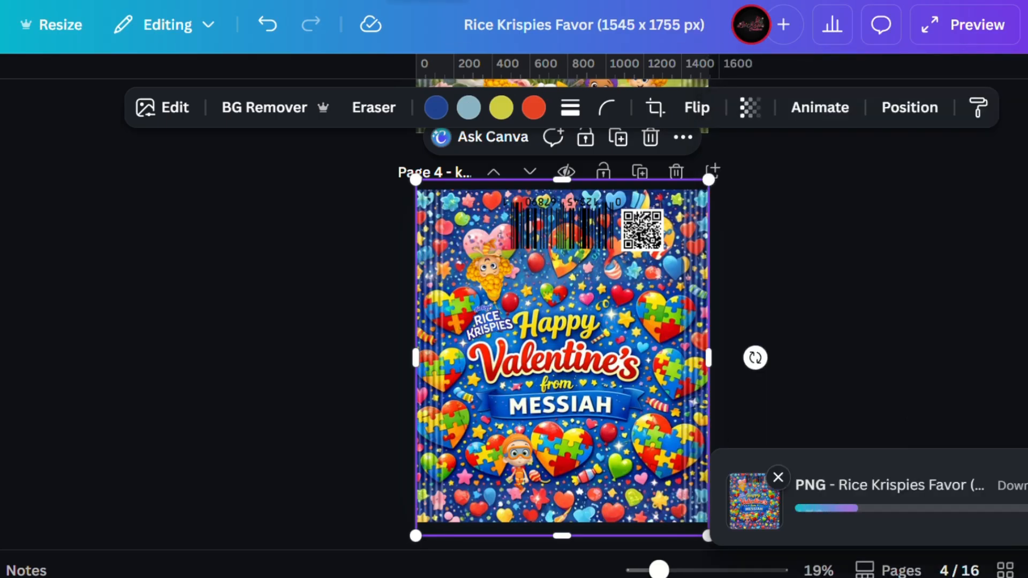